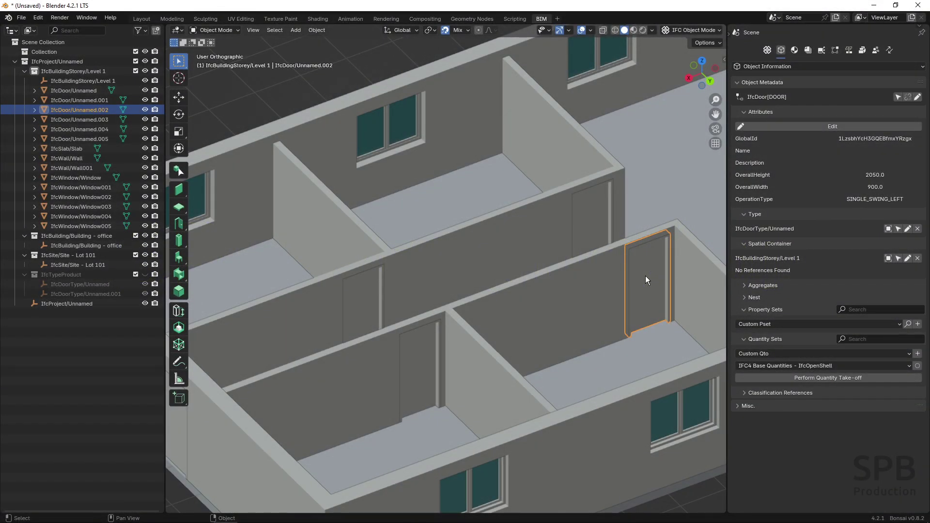
Examine the attributes of the interior doors and the IfcDoor class definition in the bSDD.
click(782, 118)
click(596, 223)
click(363, 302)
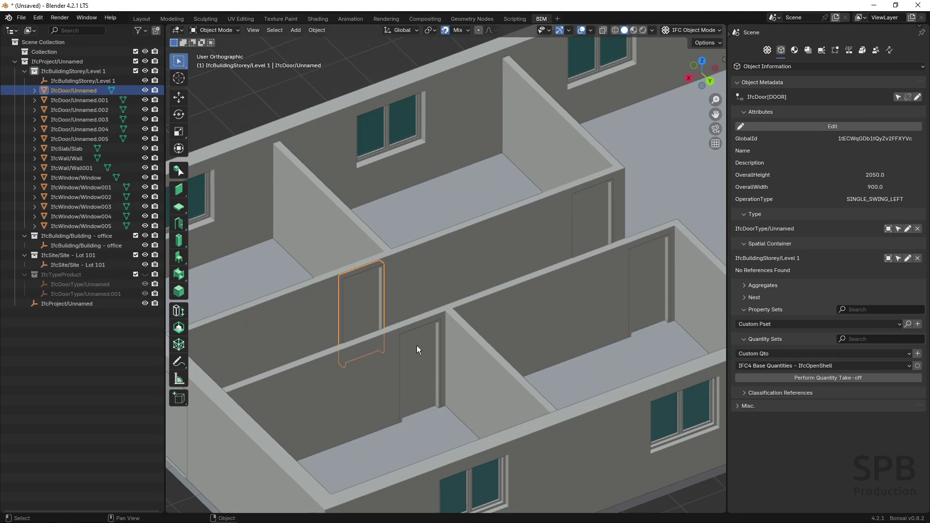
click(421, 354)
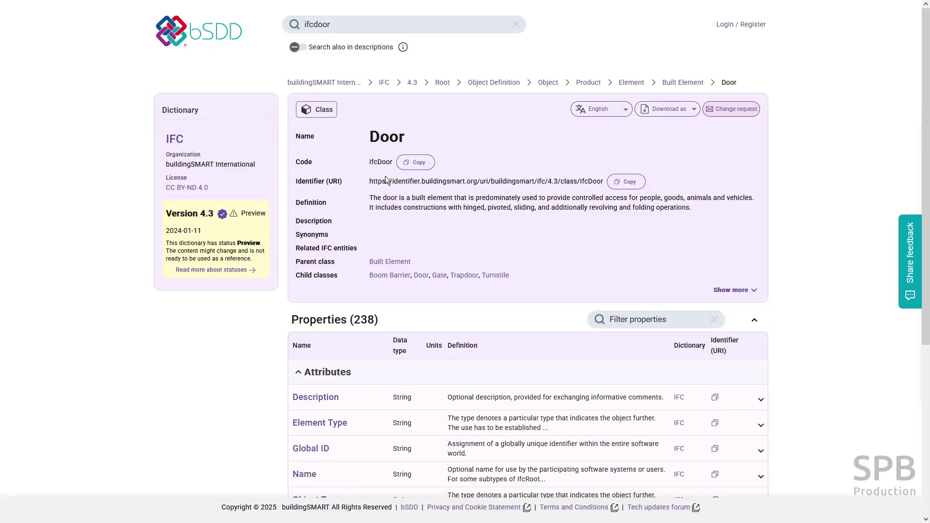
scroll(248, 355, down, 4)
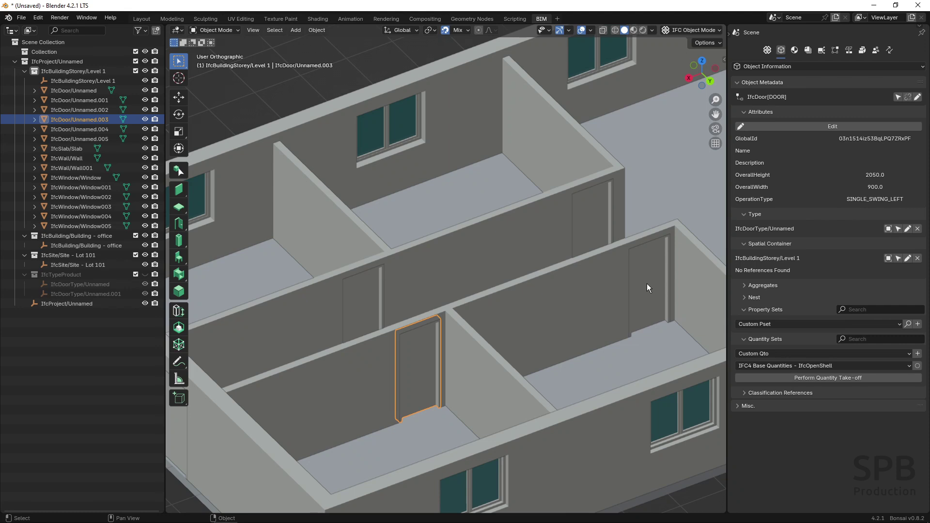
click(752, 160)
click(752, 160)
click(651, 271)
Select the door type used by door Unnamed.001 and set the type's name attribute to D01.
click(602, 221)
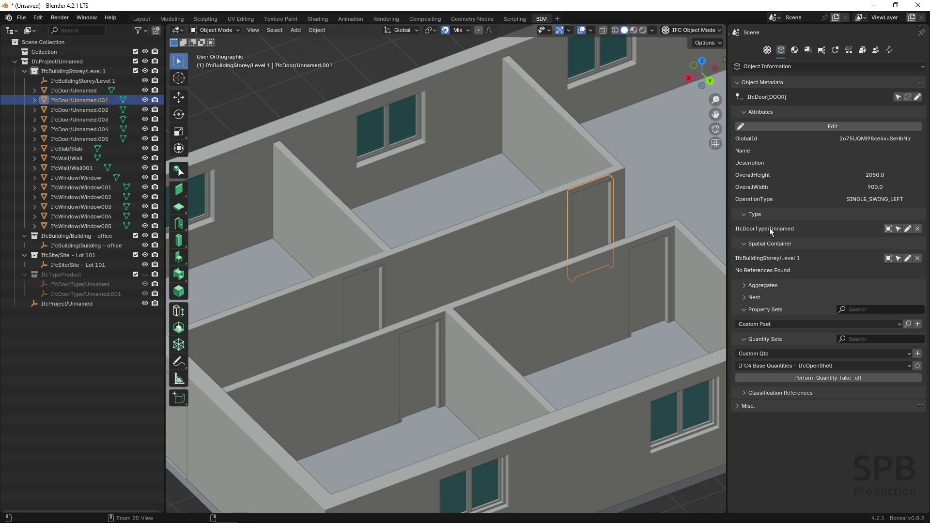
click(889, 229)
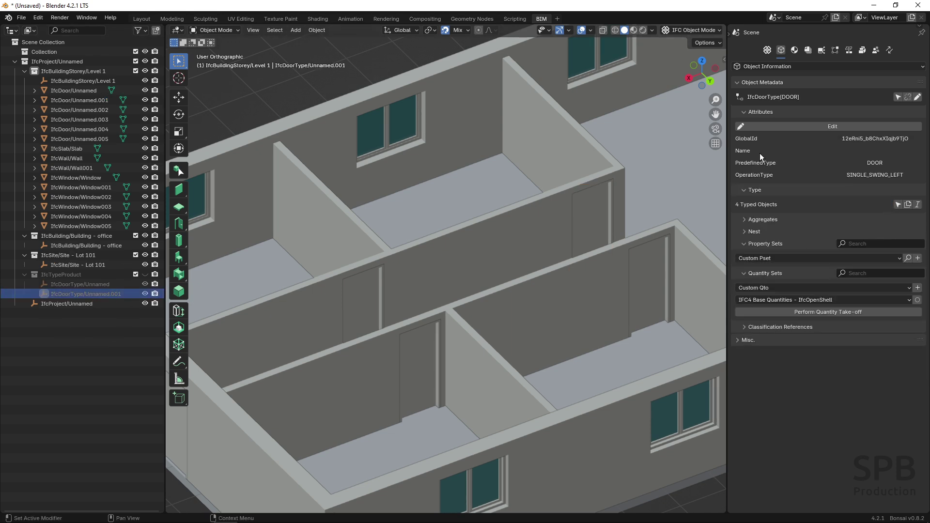
click(777, 158)
click(776, 157)
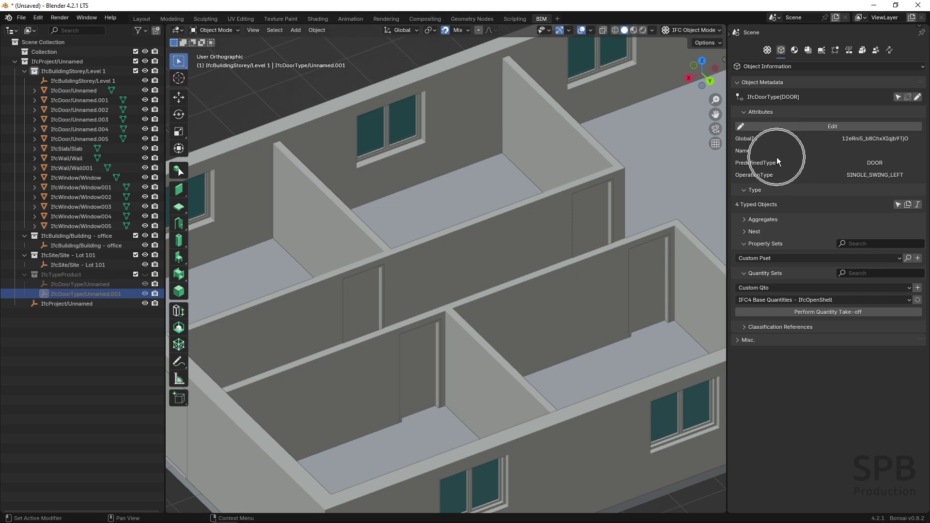
click(834, 126)
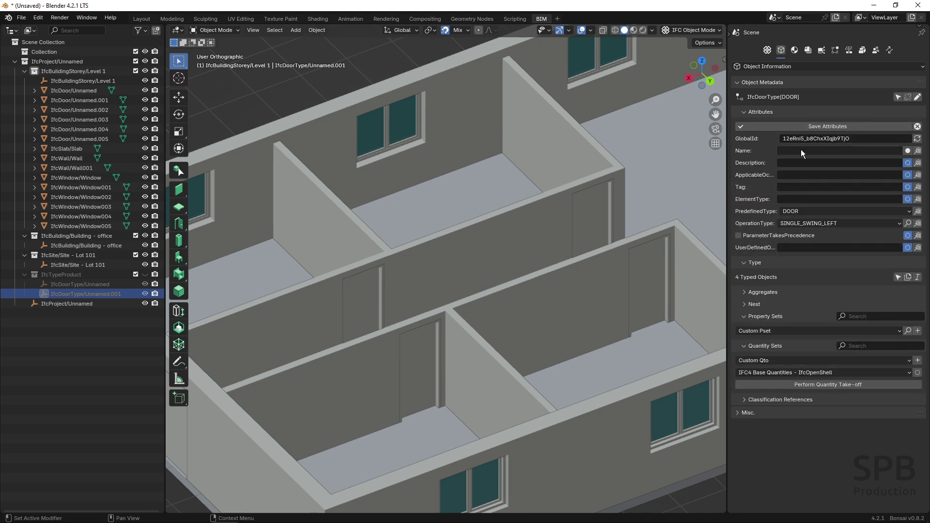
click(748, 152)
click(782, 150)
text(D)
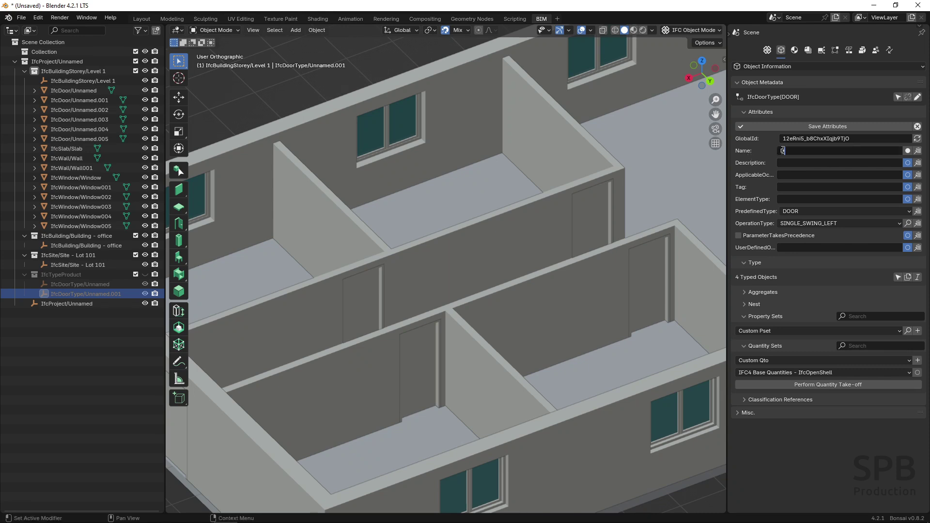
text(01)
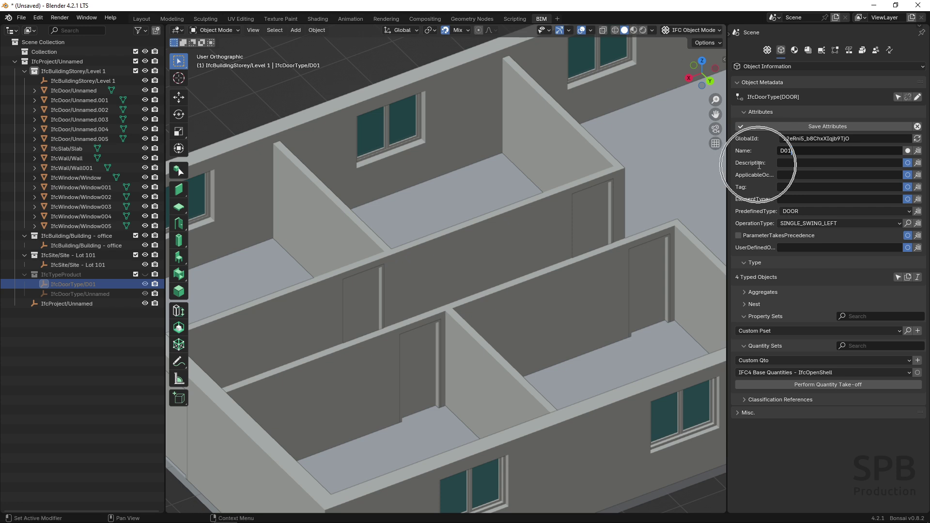
Describe door type D01 as "Leaf Door Interior" and choose DOOR as its predefined type.
click(787, 165)
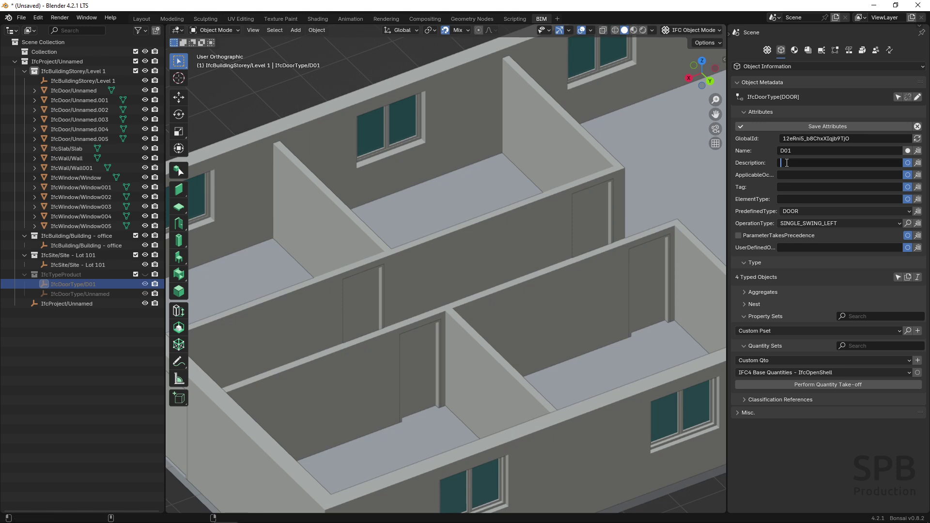
text(Leaf Door Interior)
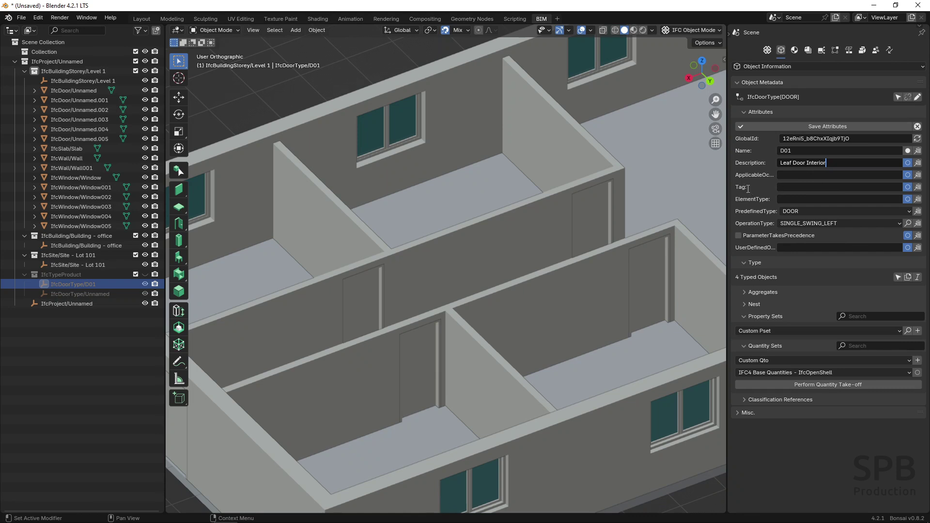
key(ctrl)
key(ctrl)
key(ctrl)
key(ctrl)
key(ctrl)
click(789, 211)
click(790, 211)
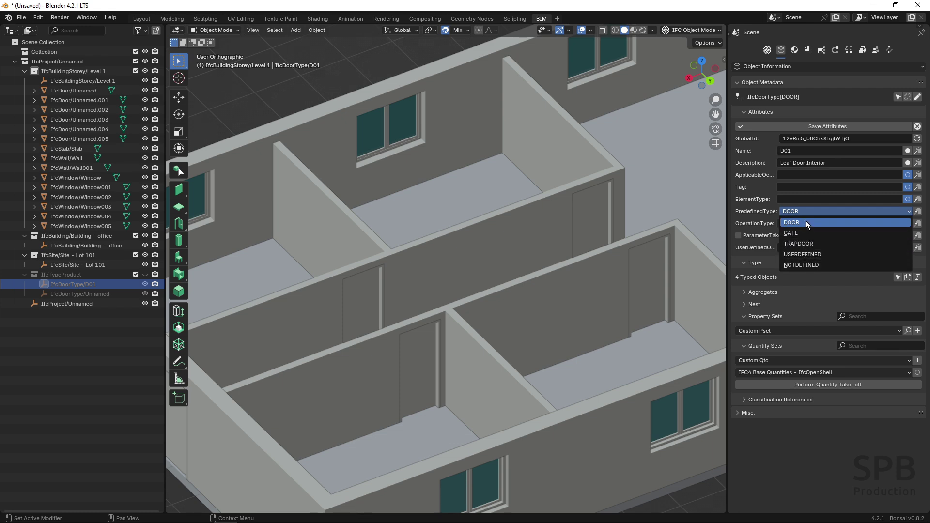
click(805, 220)
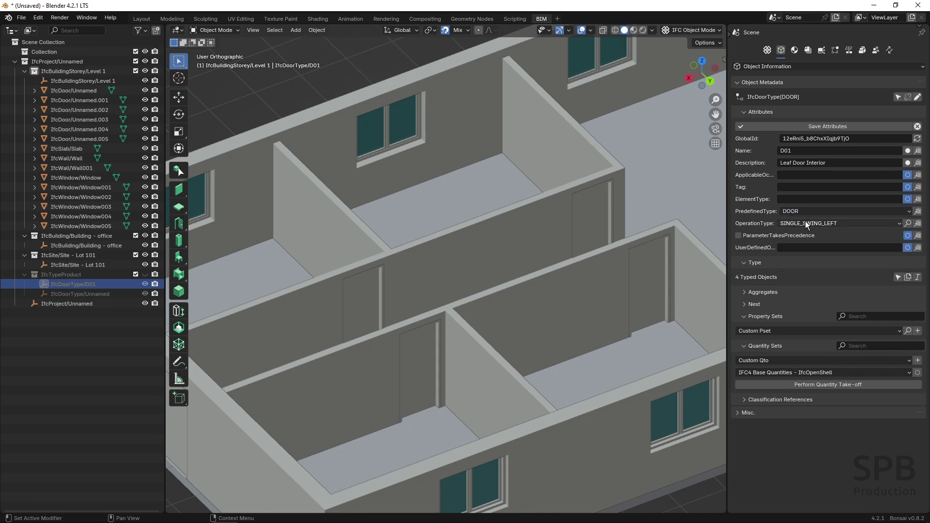
Set D01's predefined type to USERDEFINED and its element type to TIME TRAVELLING DOOR.
key(ctrl)
key(ctrl)
key(ctrl)
key(ctrl)
click(796, 212)
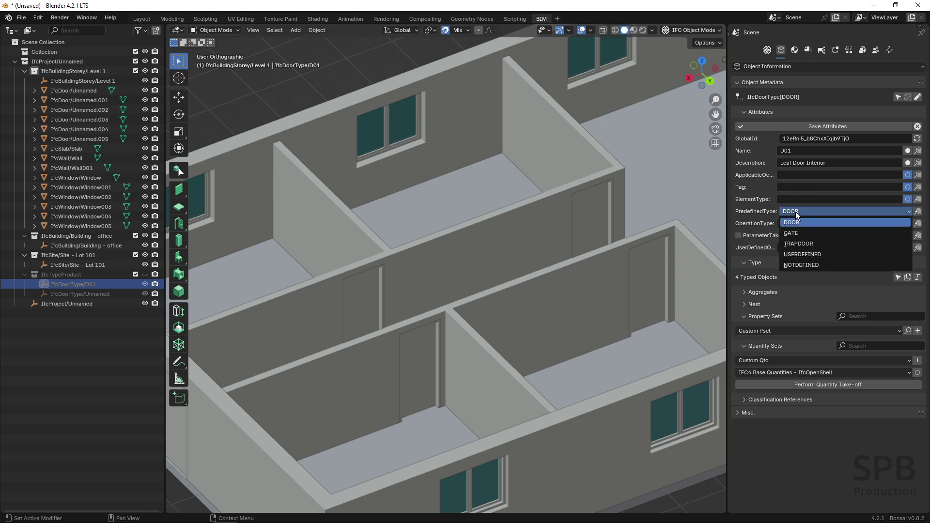
click(799, 254)
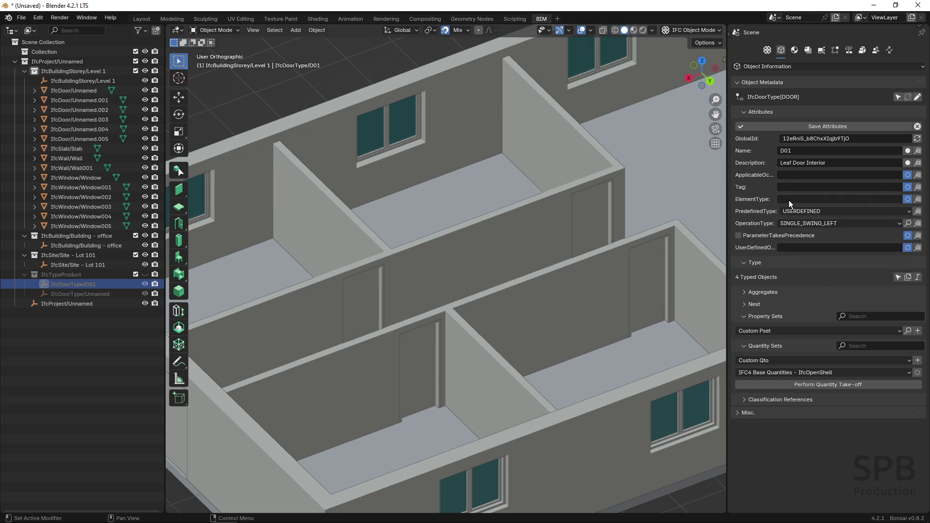
key(ctrl)
click(813, 213)
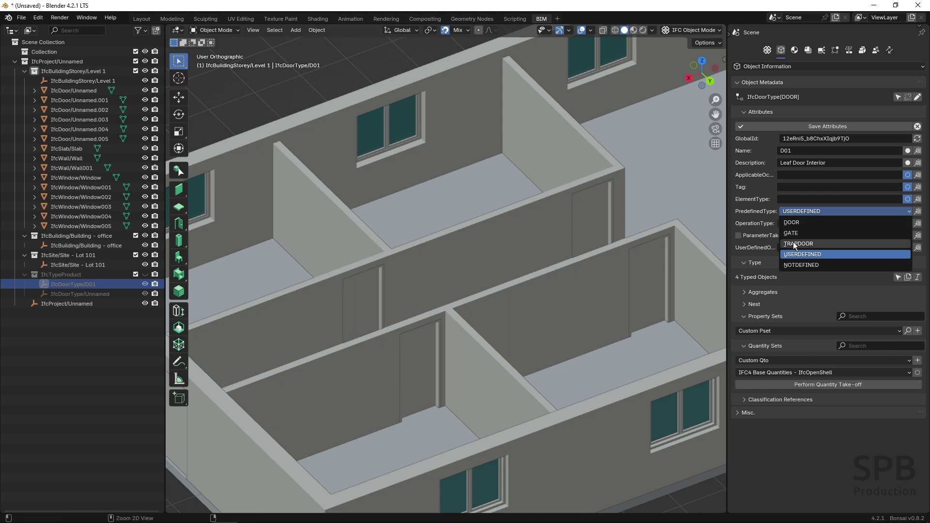
click(790, 200)
click(788, 200)
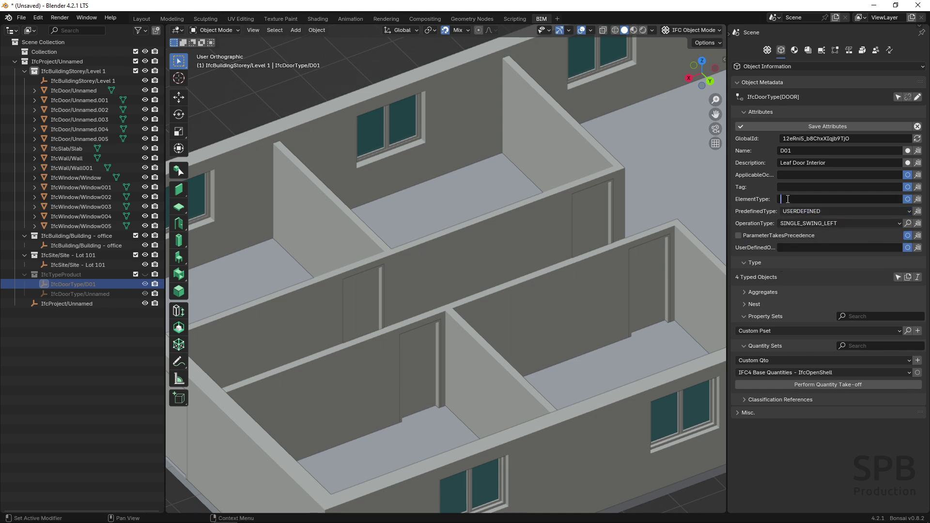
text(TIME TRAVELLING DOOR)
Return D01's predefined type to DOOR and clear its element type.
click(795, 212)
click(792, 227)
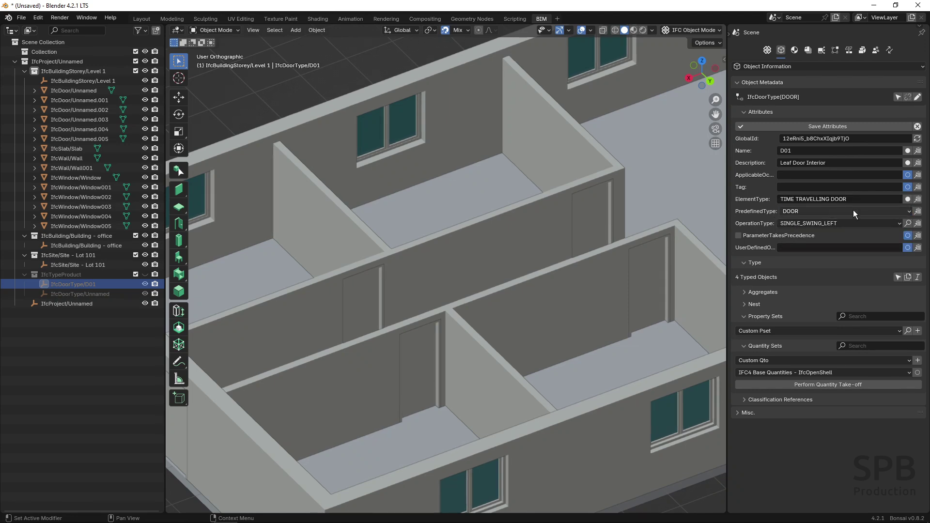
click(858, 200)
key(BackSpace)
key(Return)
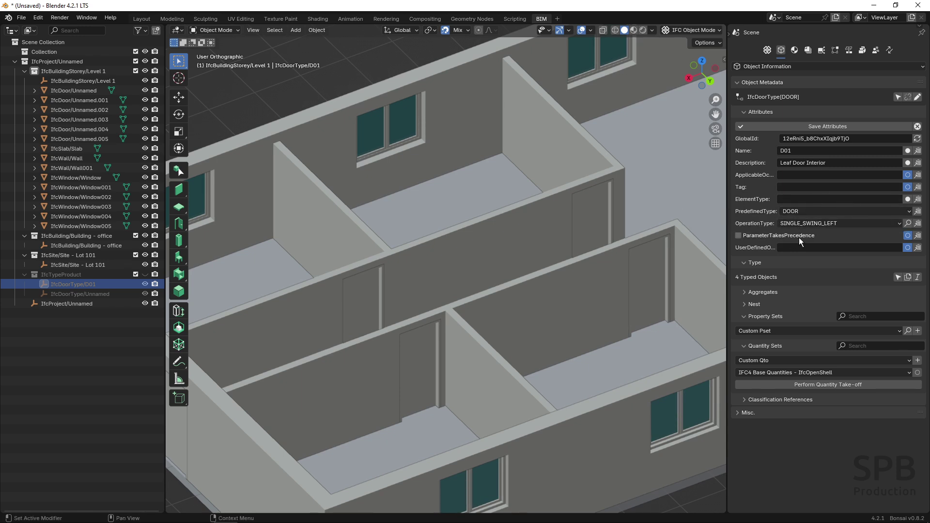
Set D01's operation type to NOTDEFINED and save the type's attributes.
click(758, 225)
click(828, 225)
click(808, 225)
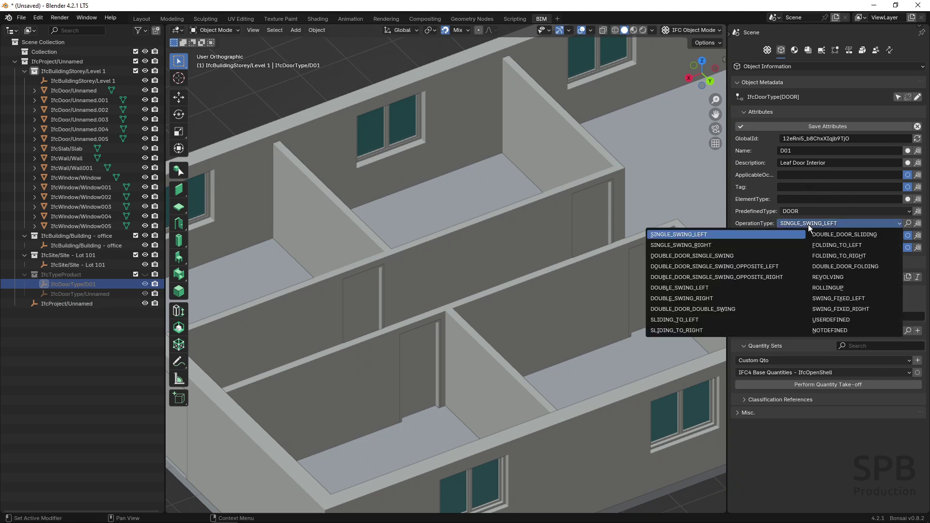
click(825, 331)
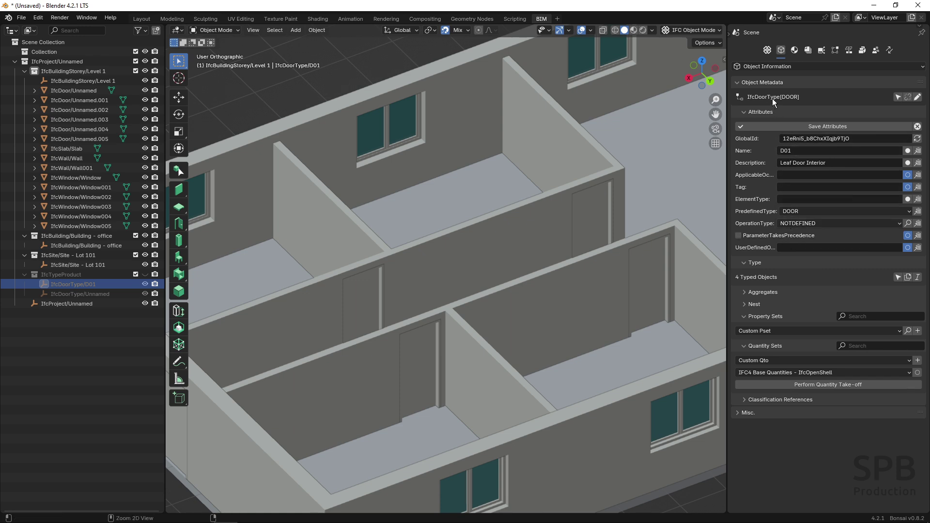
click(812, 124)
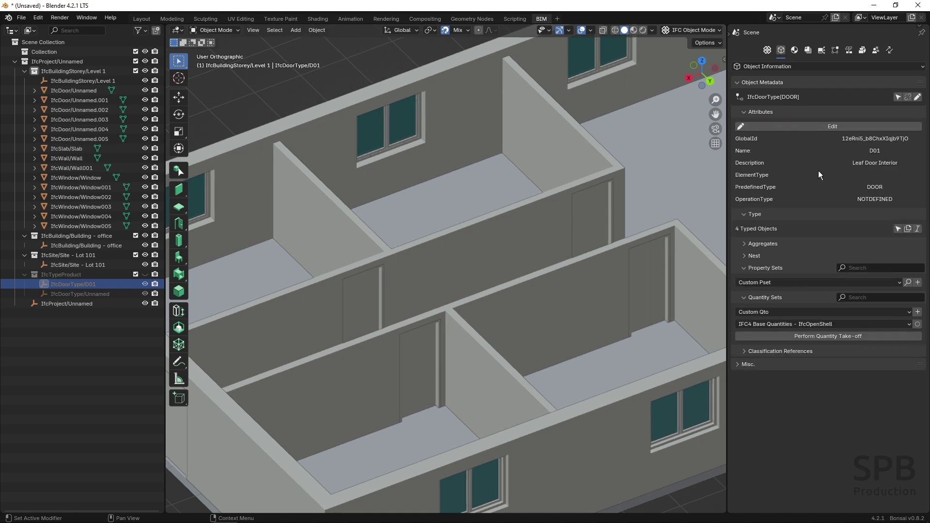
Edit the attributes of door Unnamed.002, naming it 01 and describing it as "Door Bedroom 01".
click(653, 287)
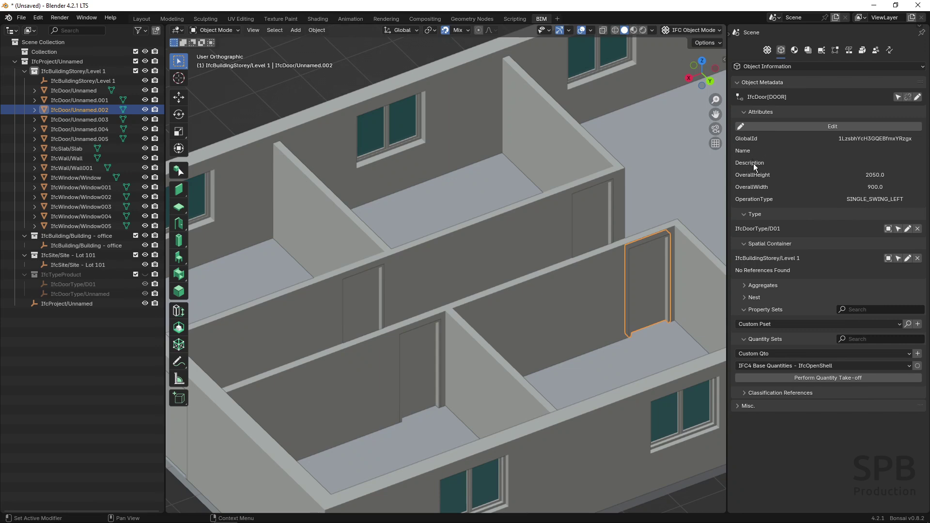
click(835, 128)
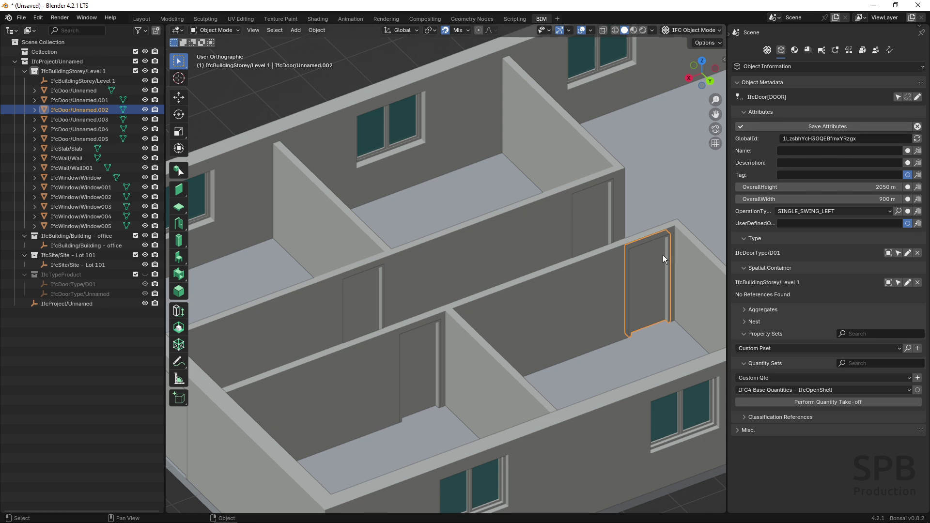
click(648, 271)
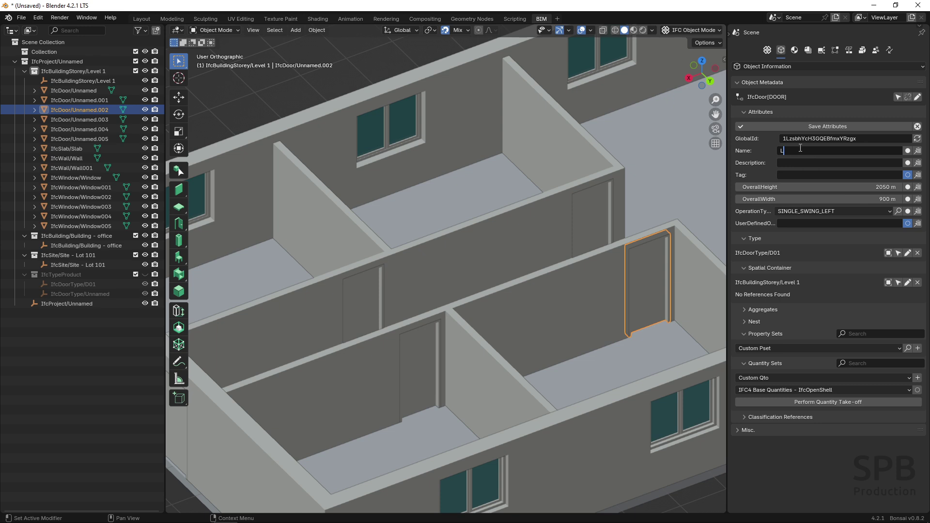
key(BackSpace)
text(01)
click(790, 163)
text(Door Bedroom 011)
key(BackSpace)
key(Return)
Set the bedroom door's operation type to SINGLE_SWING_RIGHT and save its attributes.
click(654, 282)
click(644, 289)
click(831, 211)
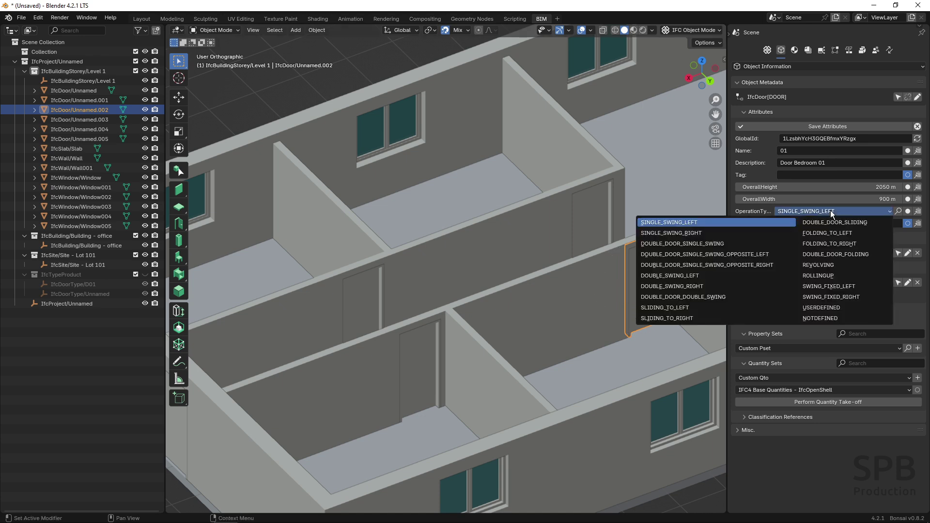
click(694, 233)
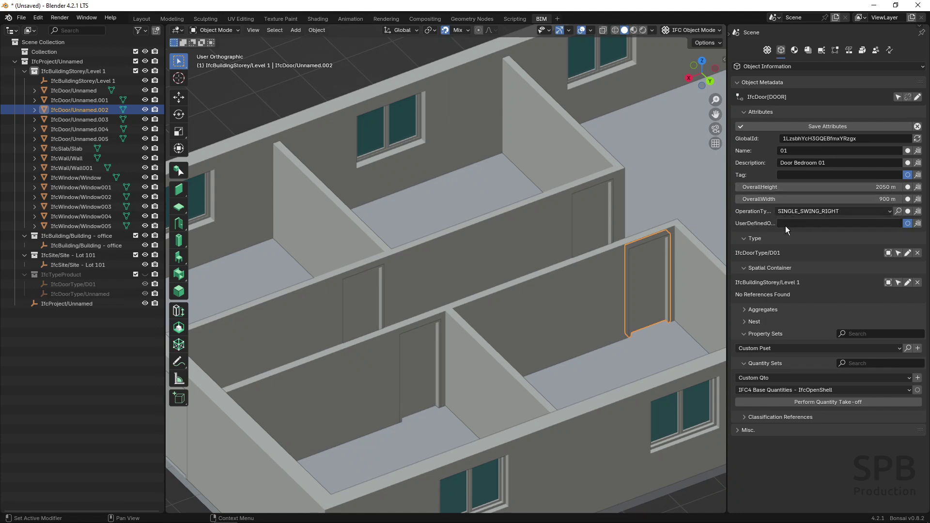
click(824, 126)
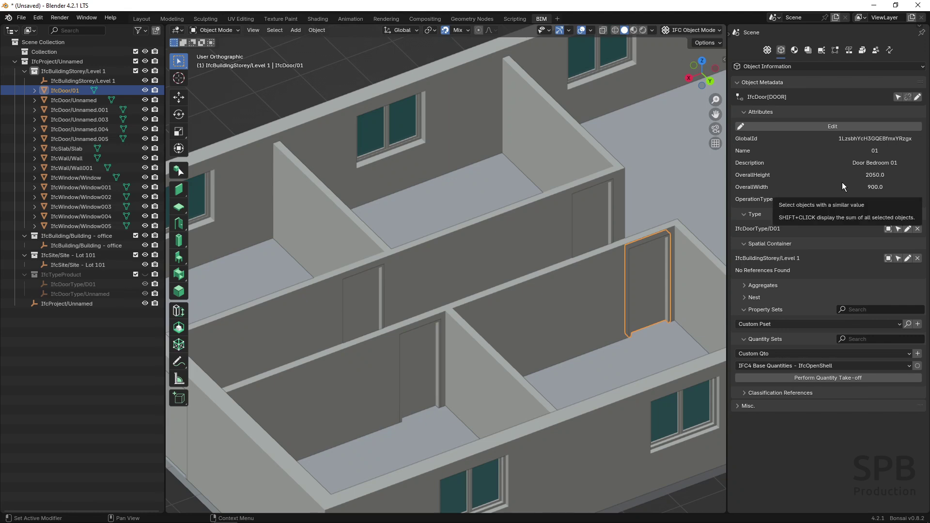
click(743, 150)
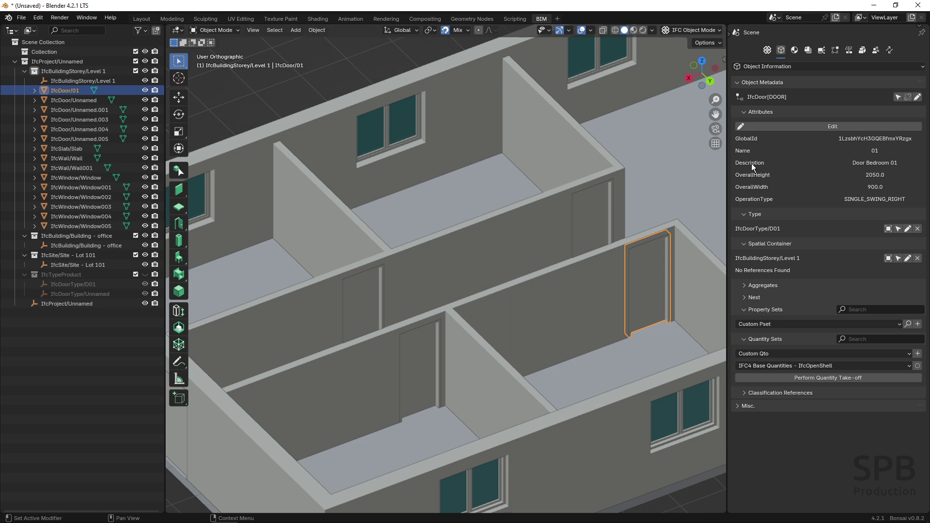
click(751, 163)
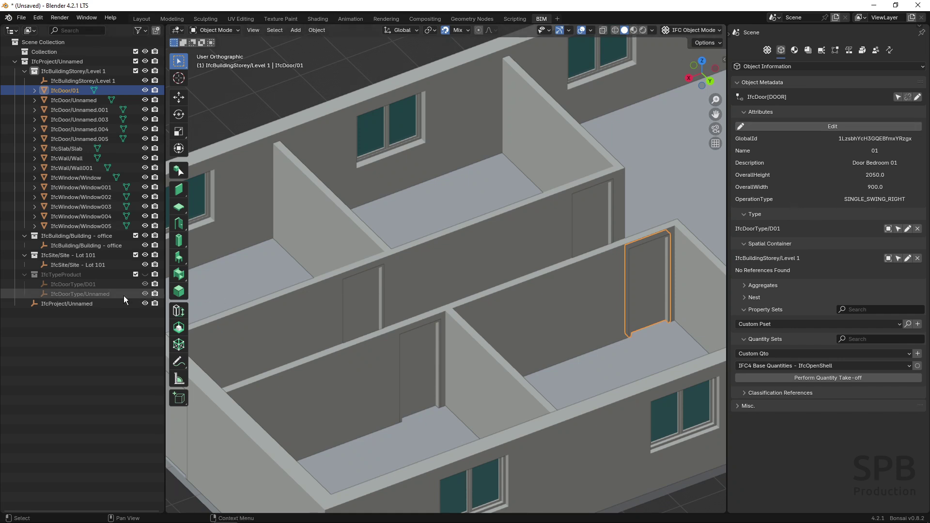
click(91, 287)
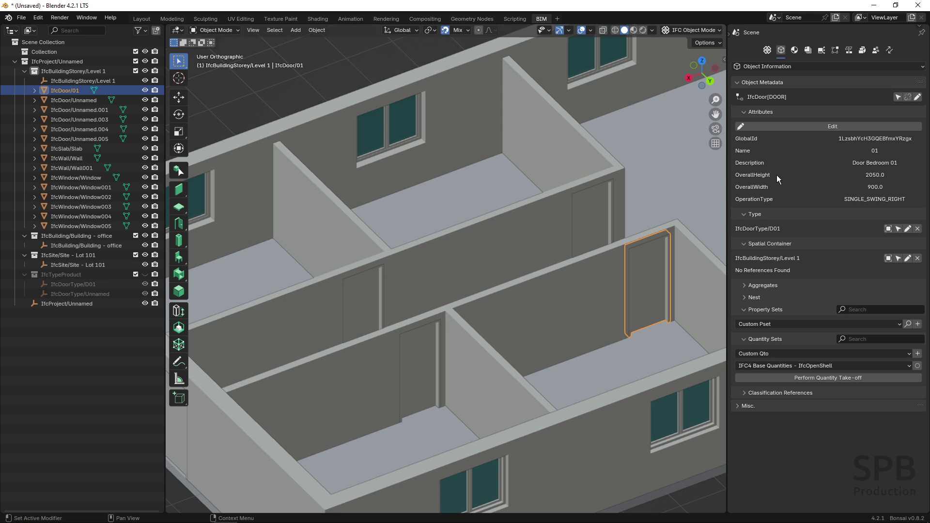
Name door Unnamed.001 in the corridor wall across from door 01 as 02 and save its attributes.
click(597, 224)
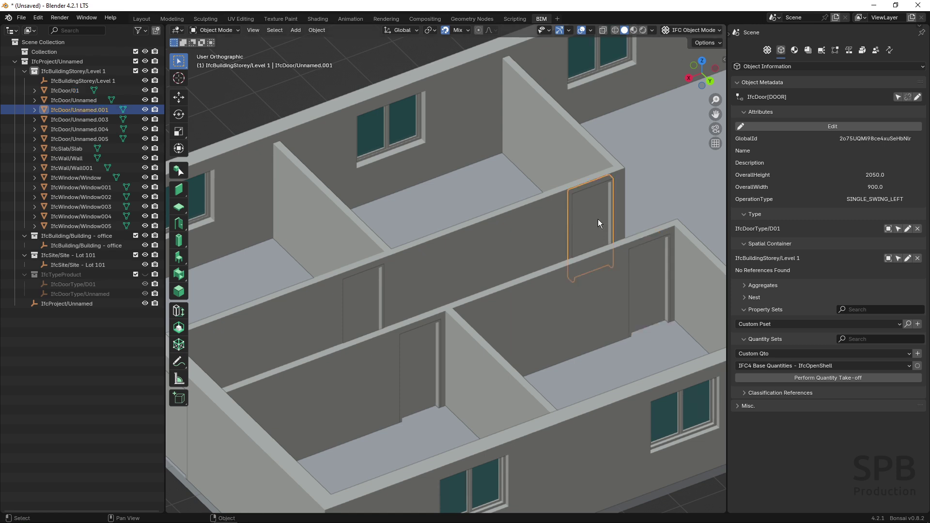
click(837, 127)
click(823, 150)
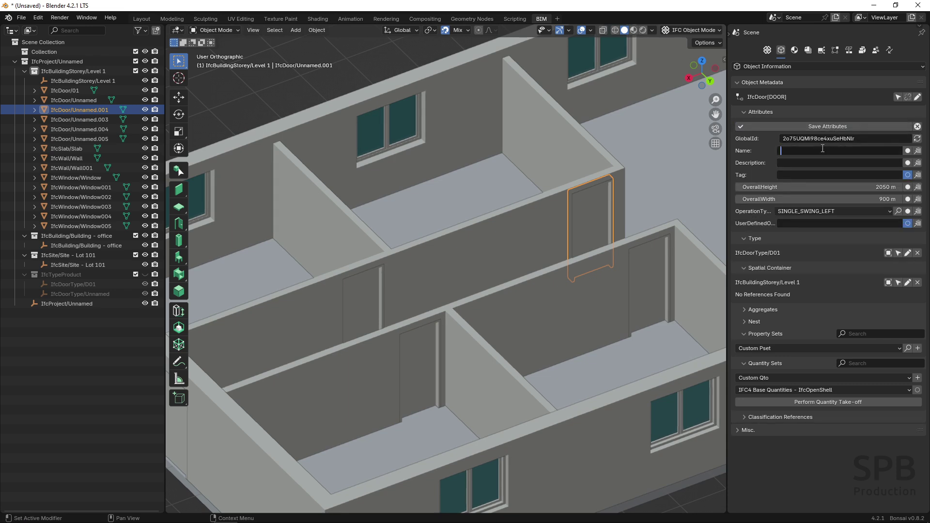
text(02)
key(Return)
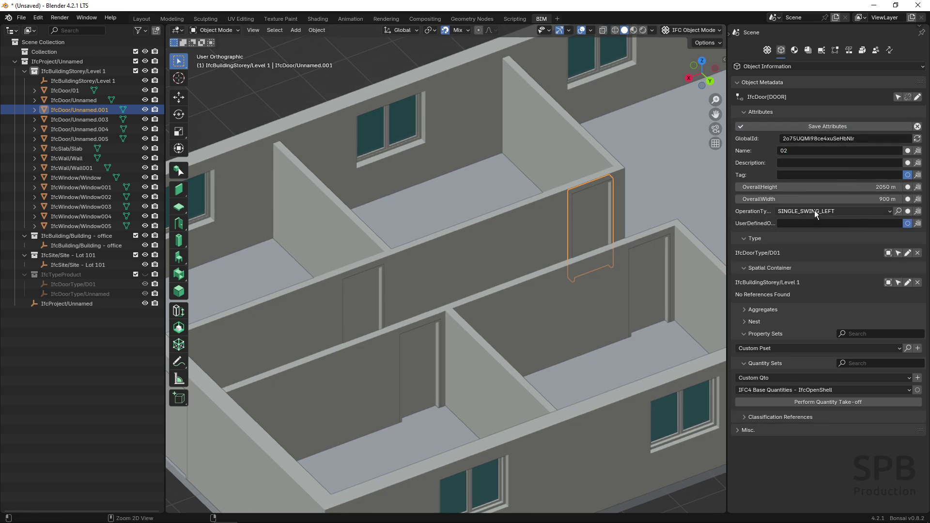
click(821, 127)
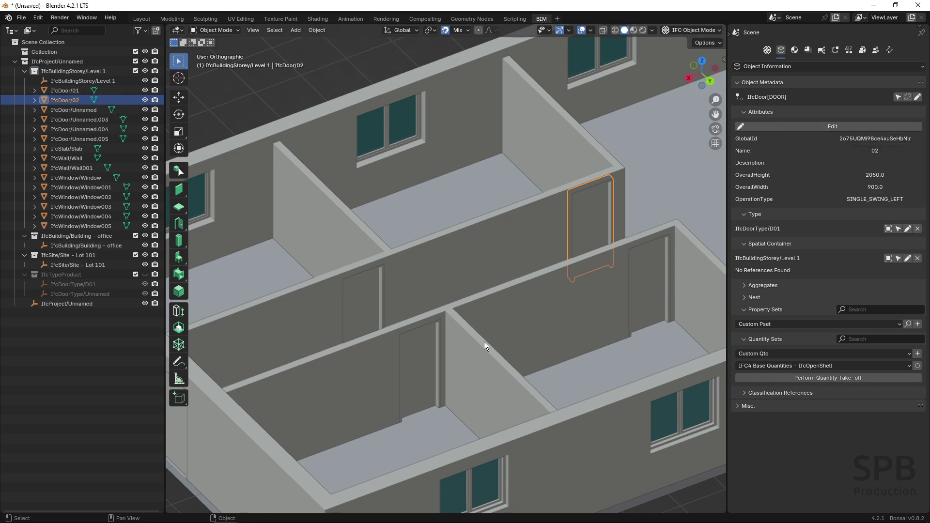
Name door Unnamed.003, in the front room of the near wing, as 03 and save its attributes.
click(432, 365)
click(834, 127)
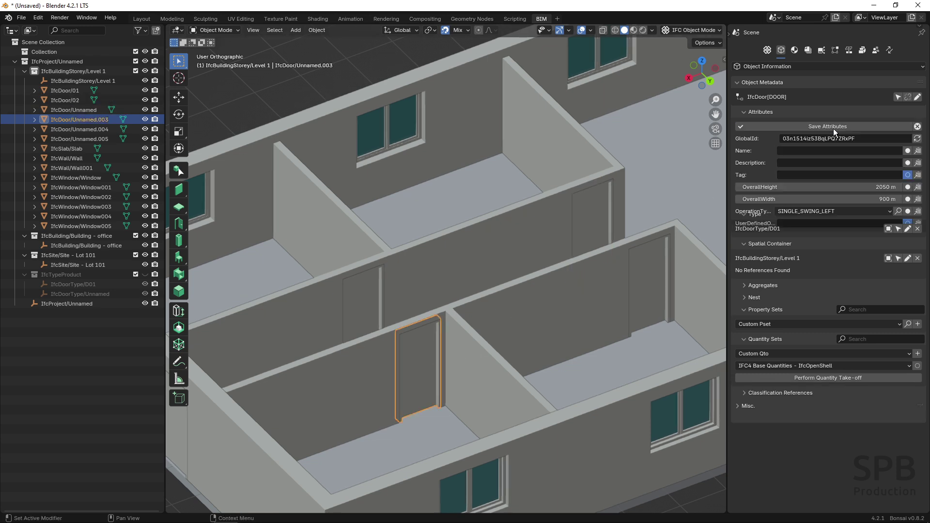
click(808, 152)
text(03)
key(Return)
click(806, 127)
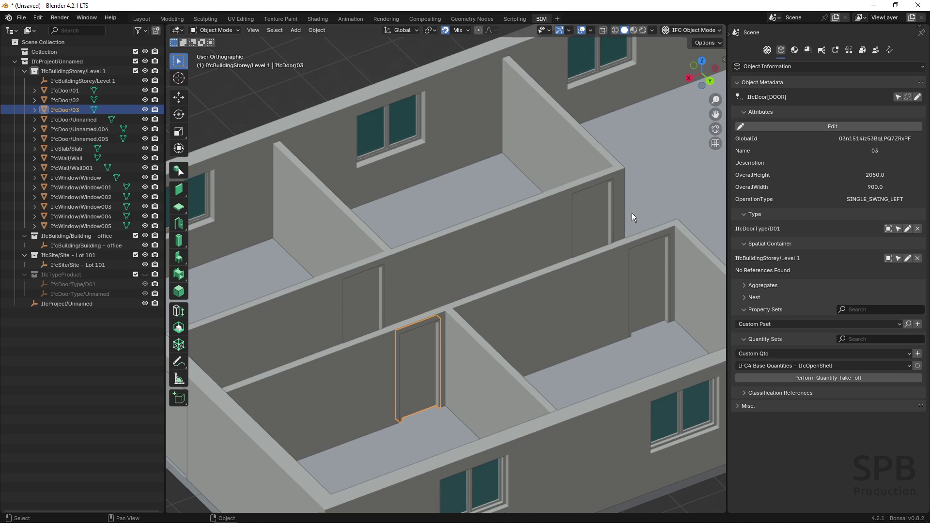
Set door 03's operation type to SINGLE_SWING_RIGHT and save its attributes.
click(824, 128)
click(842, 210)
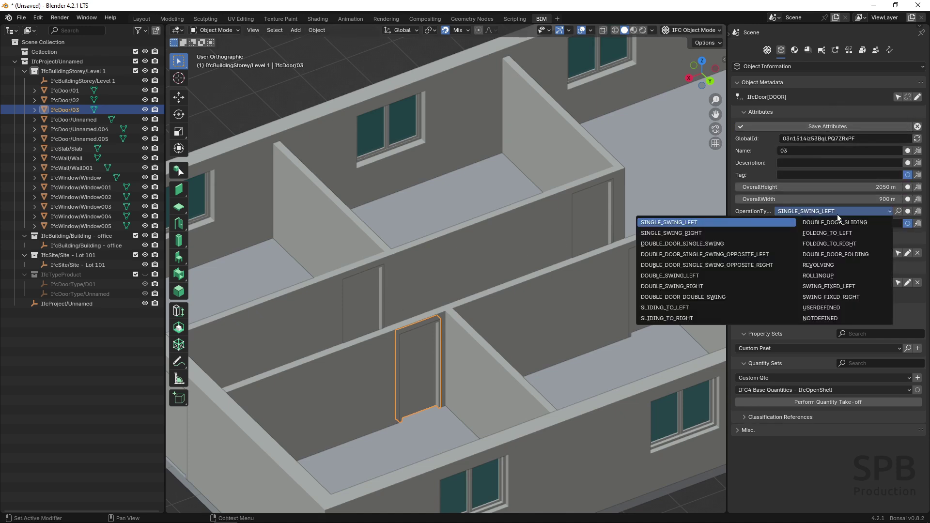
click(737, 235)
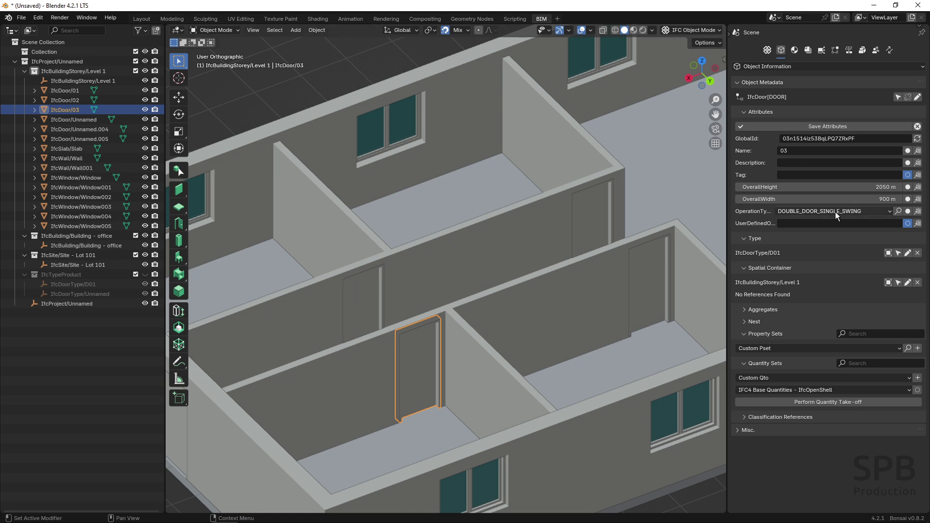
click(836, 211)
click(699, 231)
click(806, 126)
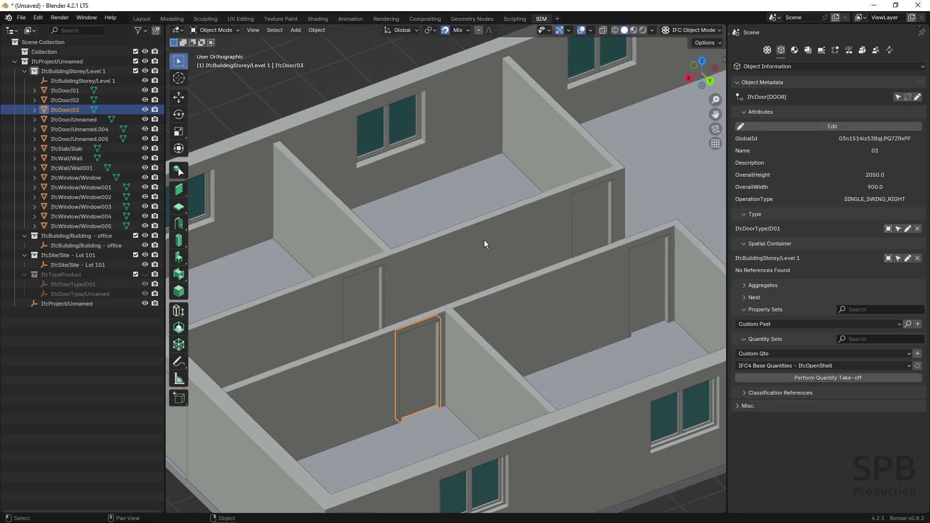
Name the Unnamed door across the corridor from door 03 as 04 and save its attributes.
click(370, 299)
click(831, 124)
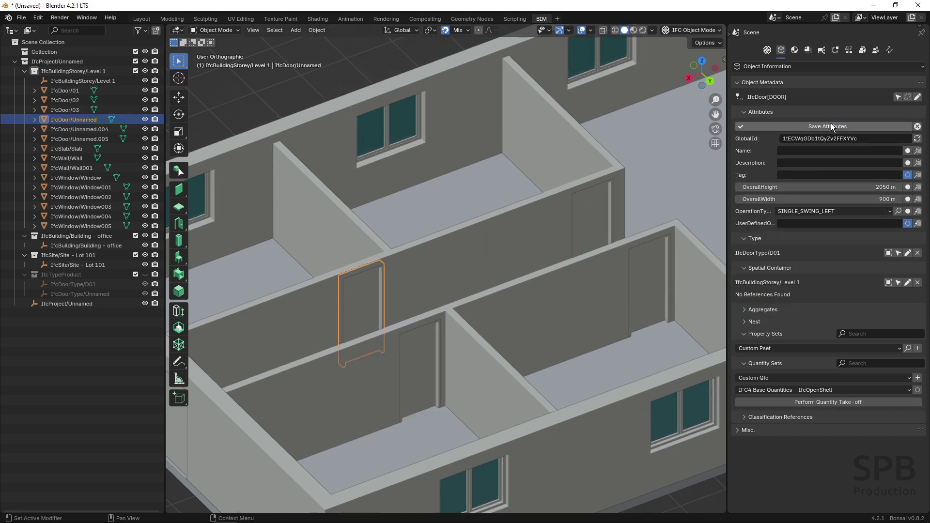
click(807, 151)
text(04)
key(Return)
click(808, 125)
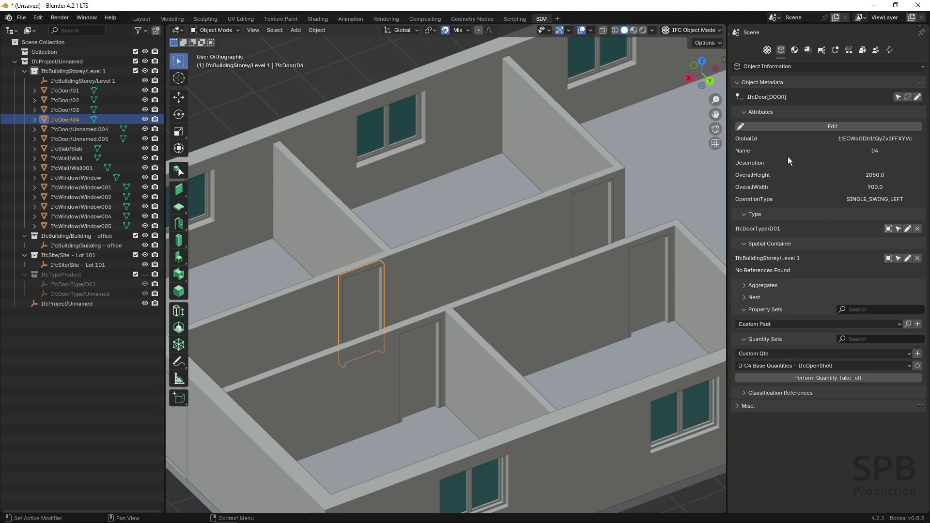
Edit the attributes of the door type used by the exterior door Unnamed.005 and name the type D02.
middle_drag(455, 328, 574, 233)
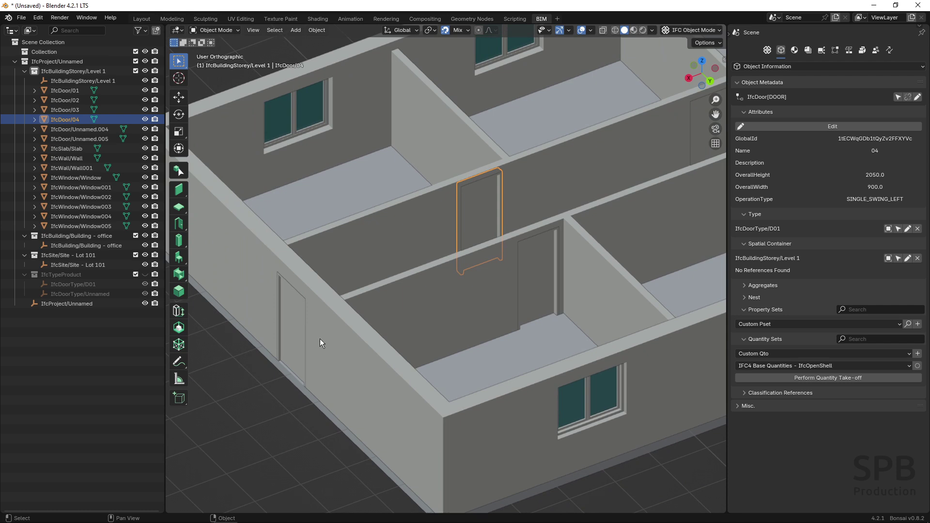
click(285, 325)
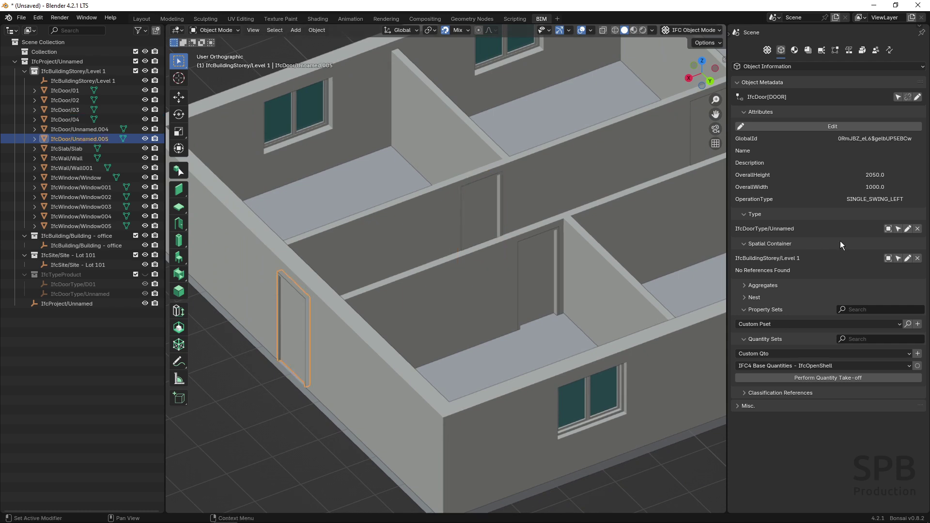
click(889, 229)
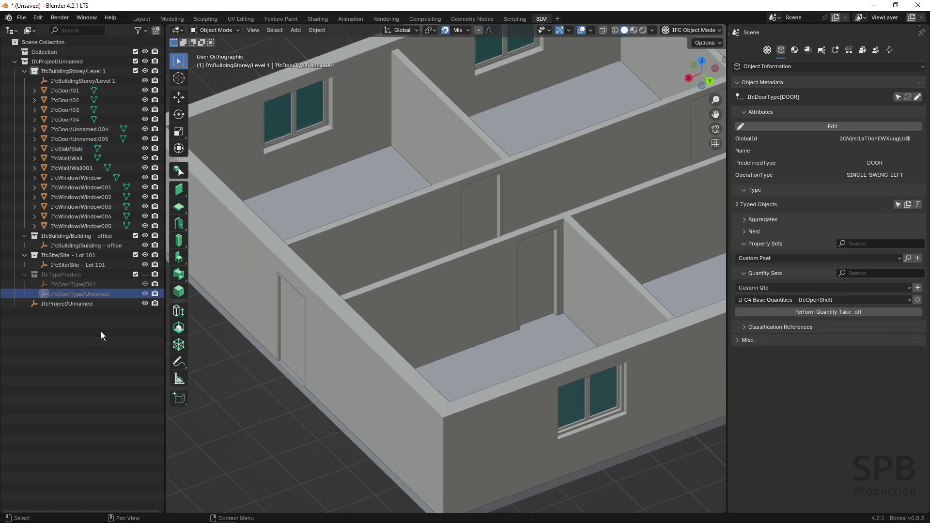
click(838, 125)
click(809, 151)
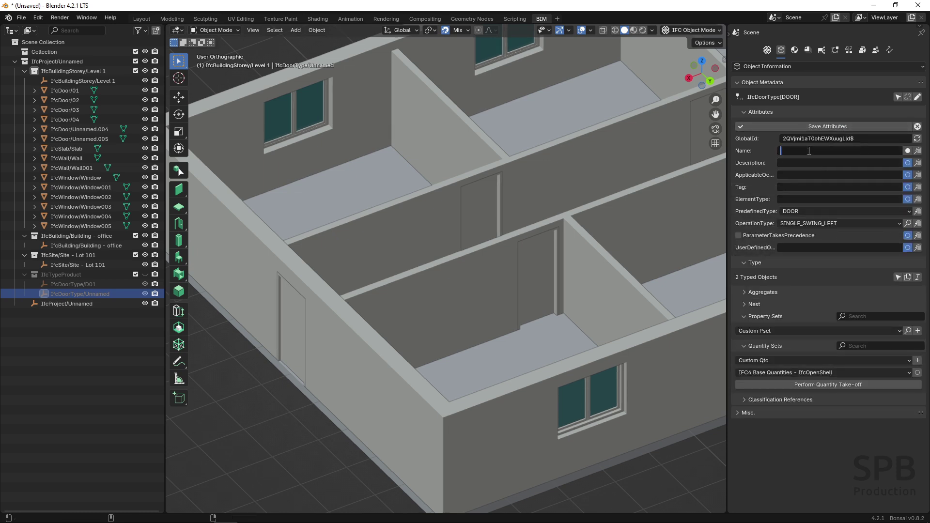
text(D02)
Describe door type D02 as "Leaf Door Exterior" and save its attributes.
click(800, 163)
text(Leaf Door )
text(Exte)
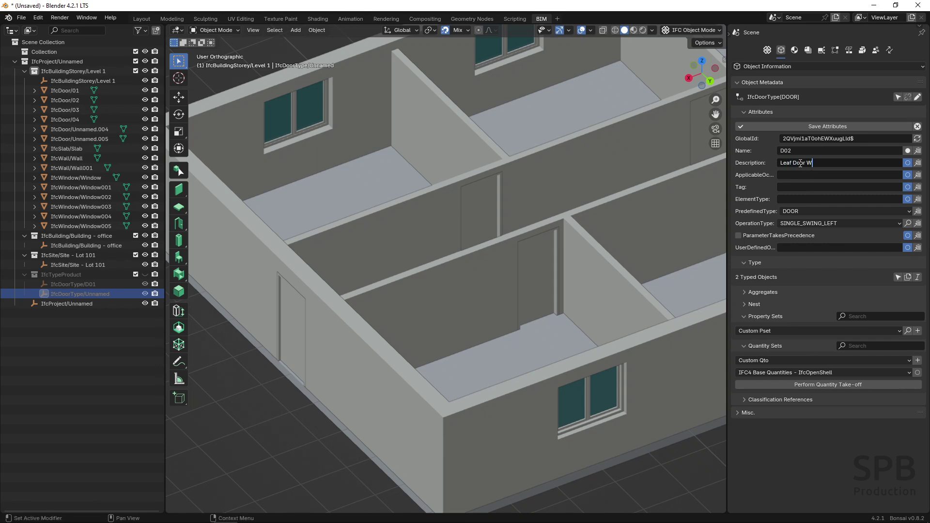
text(rior)
key(Return)
click(797, 126)
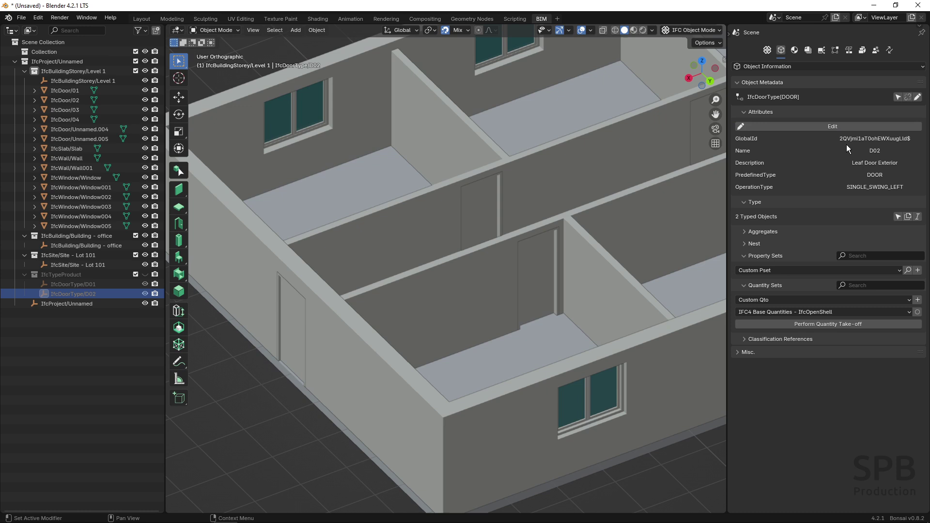
Review the editable attributes of door type D02 and close them by saving.
click(107, 293)
click(830, 128)
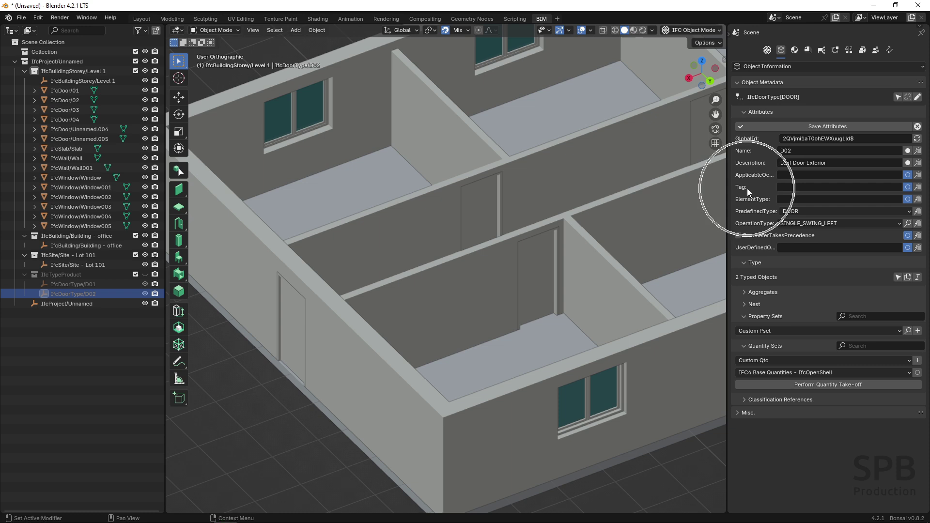
click(815, 126)
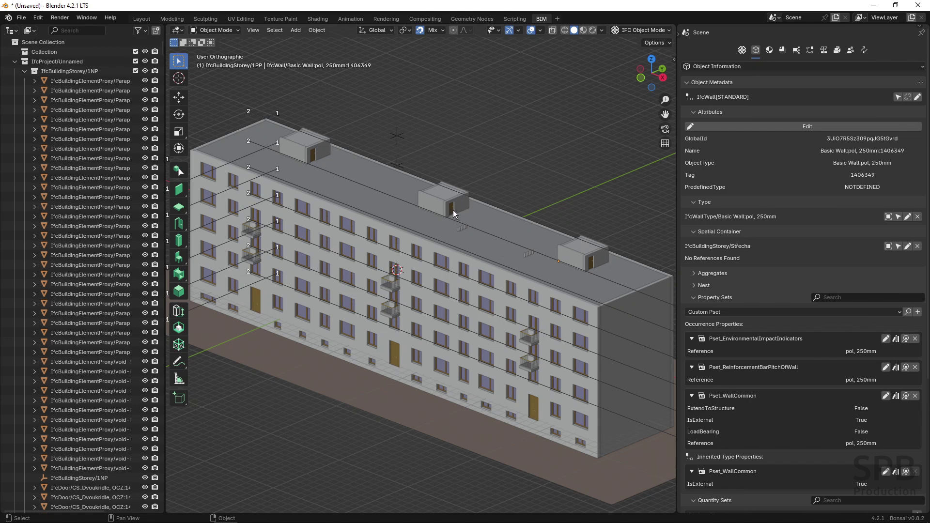
Select the door of the middle rooftop structure and inspect its editable attributes, discarding the edit.
scroll(454, 212, up, 6)
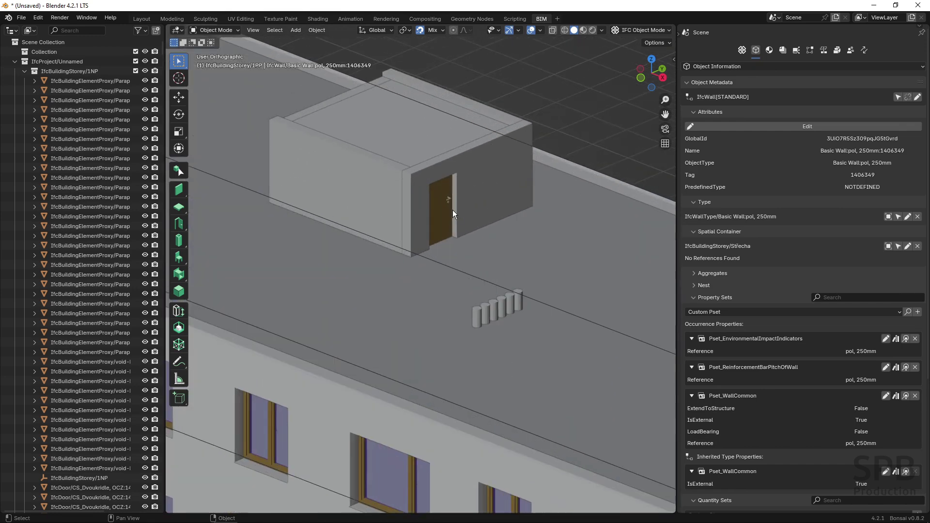
click(446, 209)
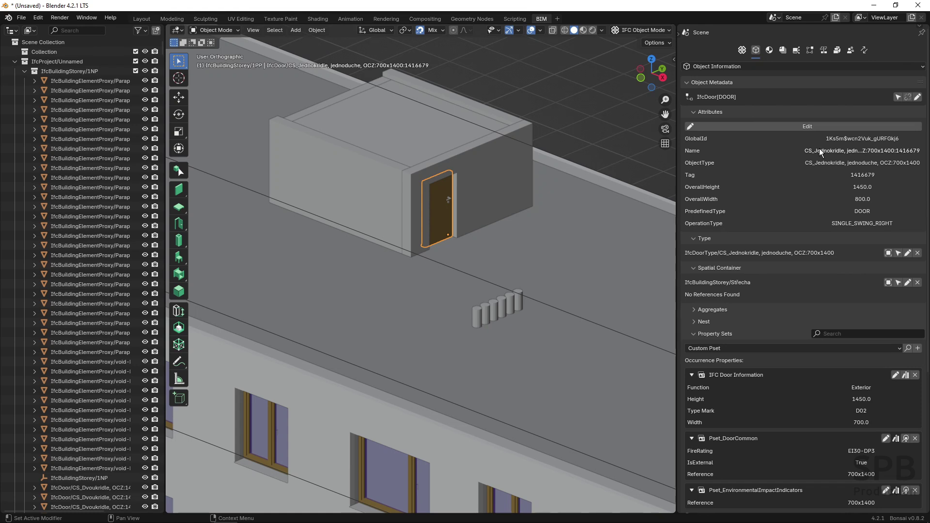
click(826, 125)
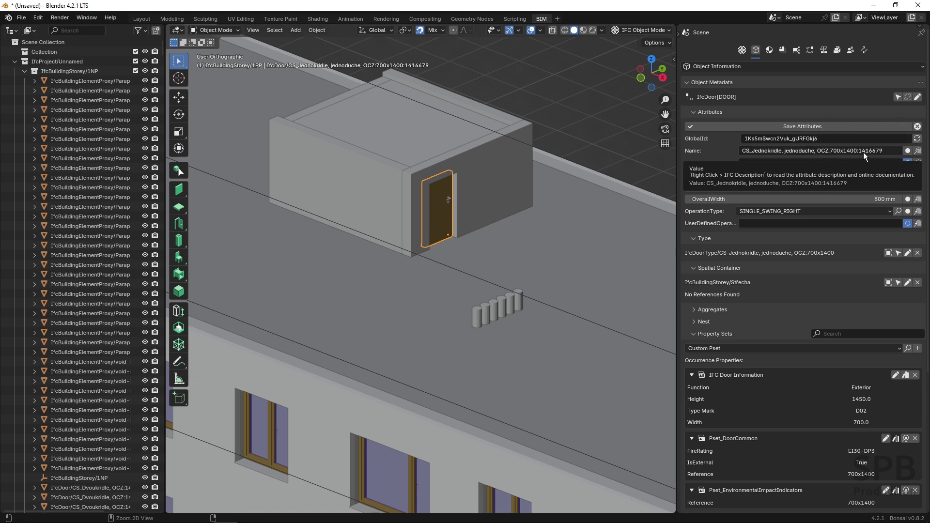
click(916, 127)
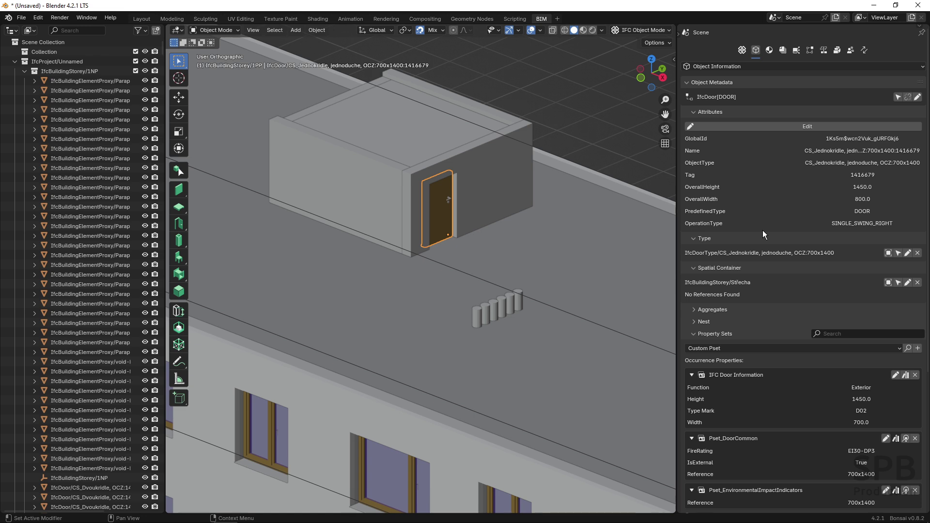
Shorten the rooftop door's name to 1416679 and save its attributes.
click(854, 131)
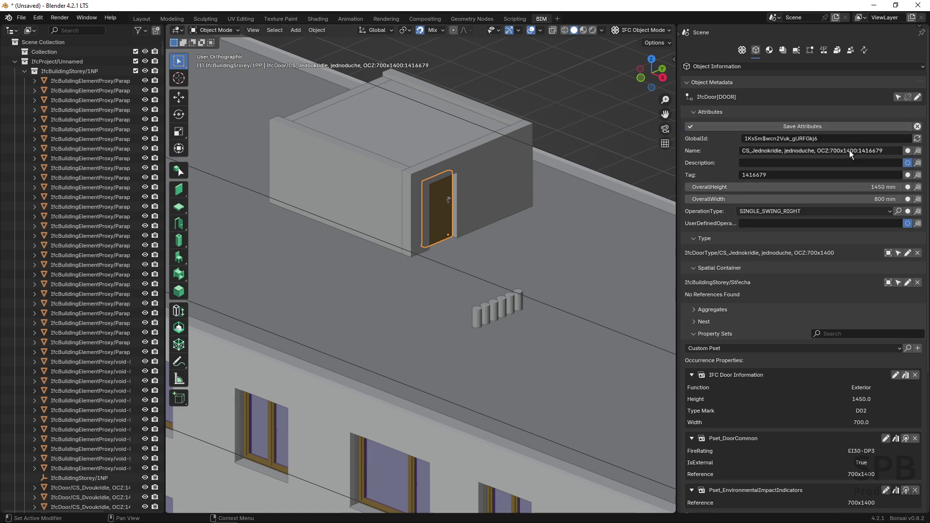
click(850, 151)
click(858, 151)
key(shift+Home)
key(BackSpace)
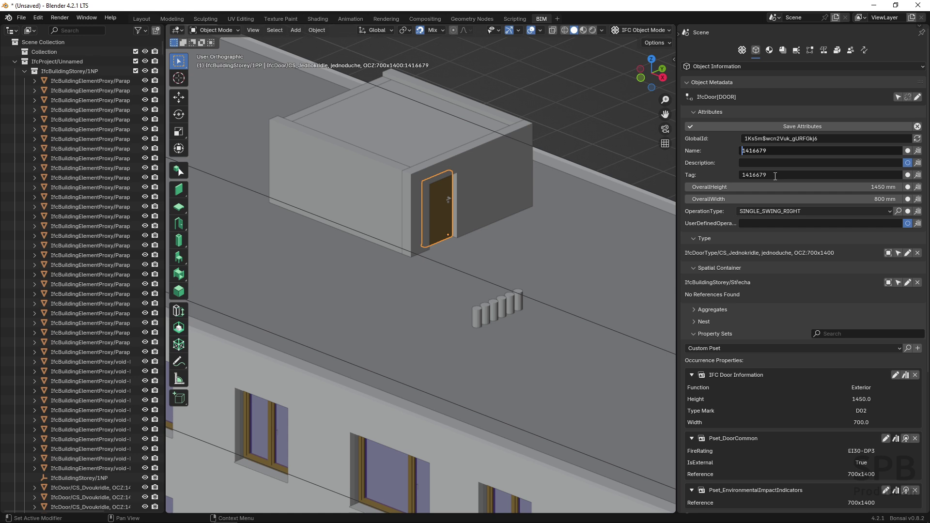
click(788, 126)
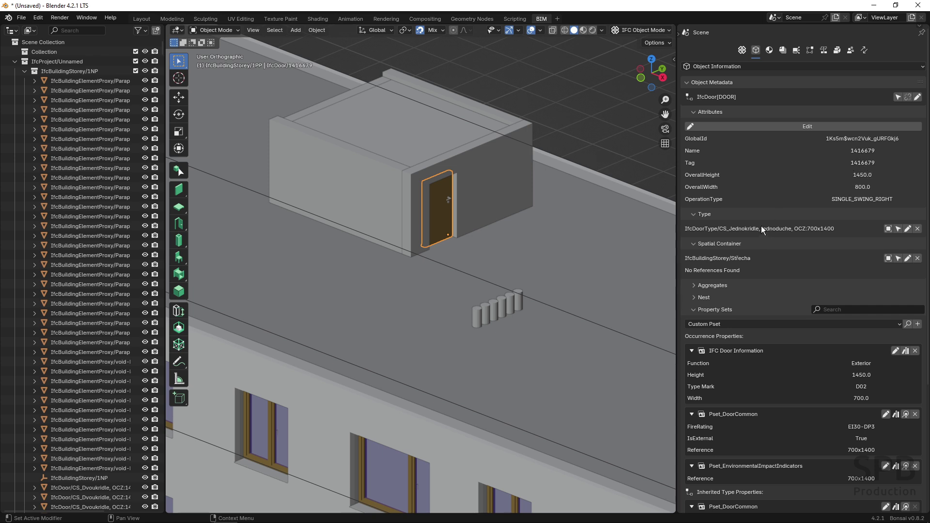
Edit the rooftop door's type, moving "CS_Jednokridle, jednoduche, OCZ:" from its name to its description so the name reads 700x1400.
click(887, 229)
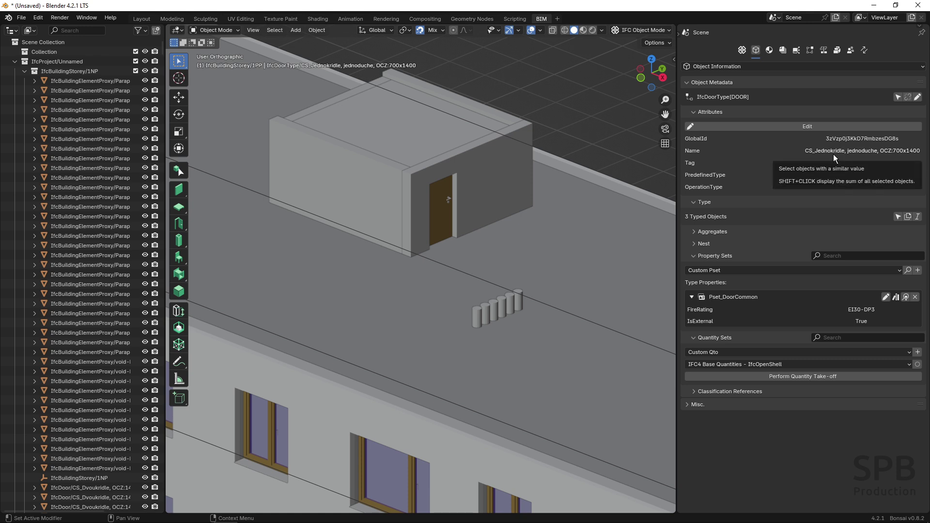
click(819, 127)
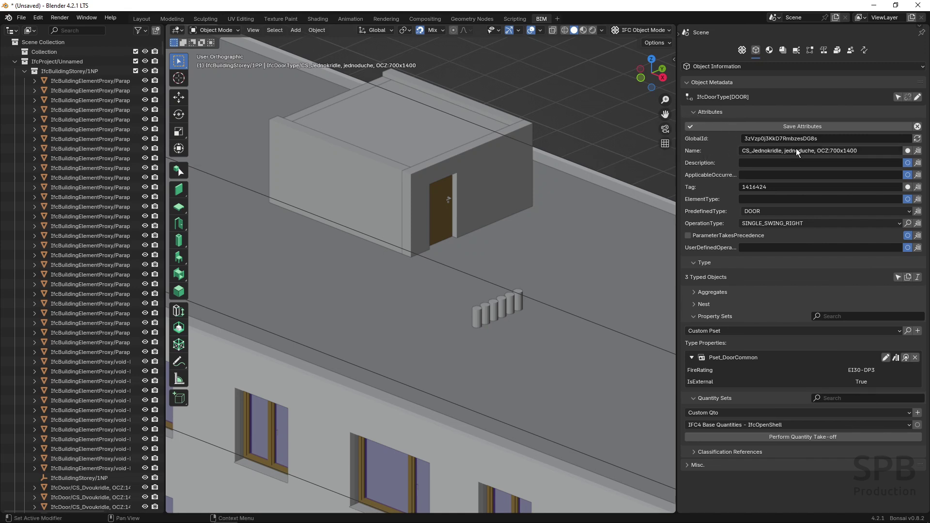
click(703, 164)
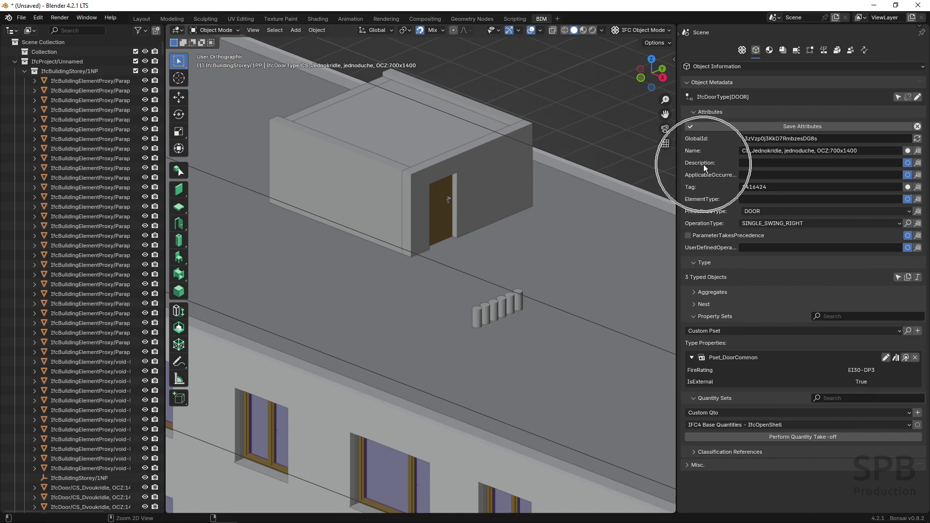
click(702, 165)
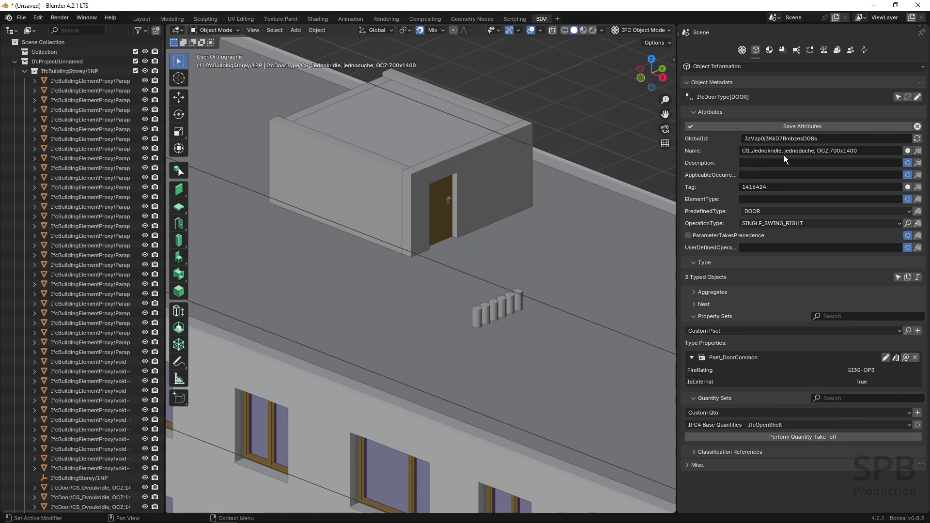
click(823, 149)
click(829, 150)
drag(829, 151, 687, 149)
key(ctrl+c)
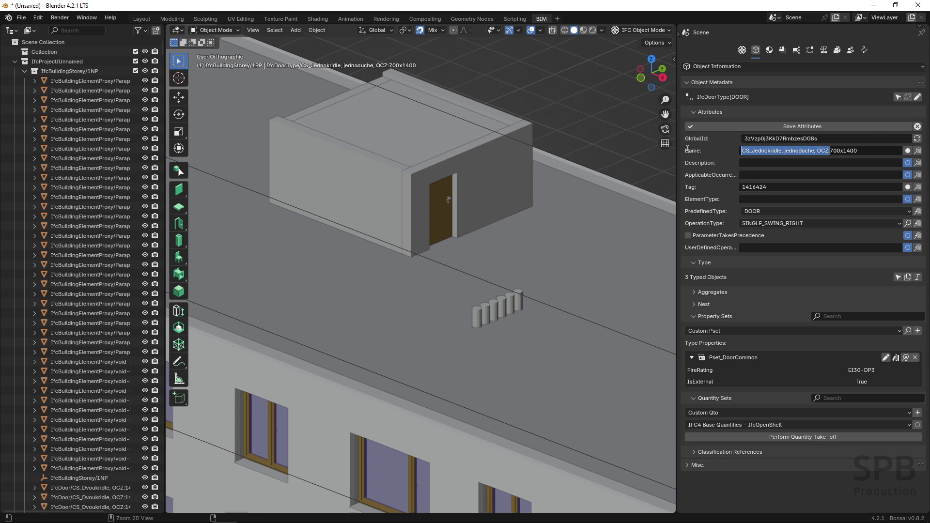
key(BackSpace)
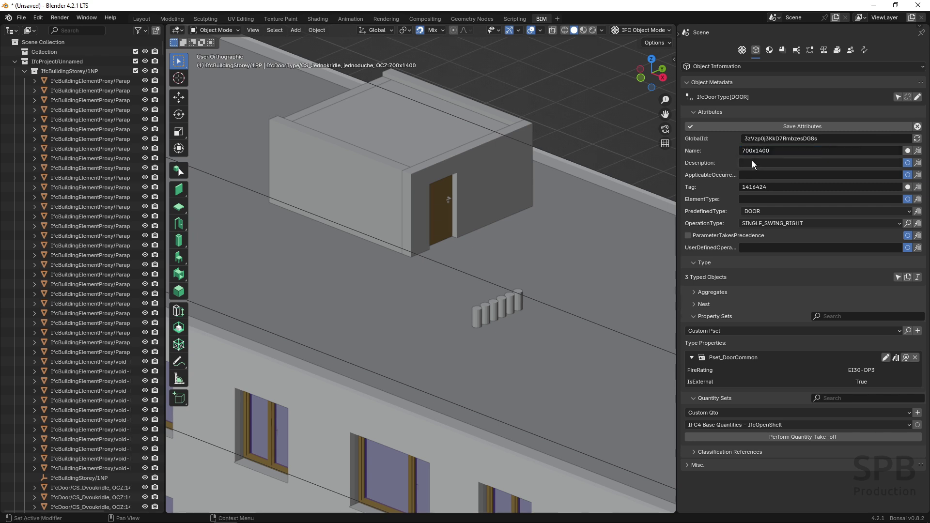
click(752, 162)
key(ctrl+v)
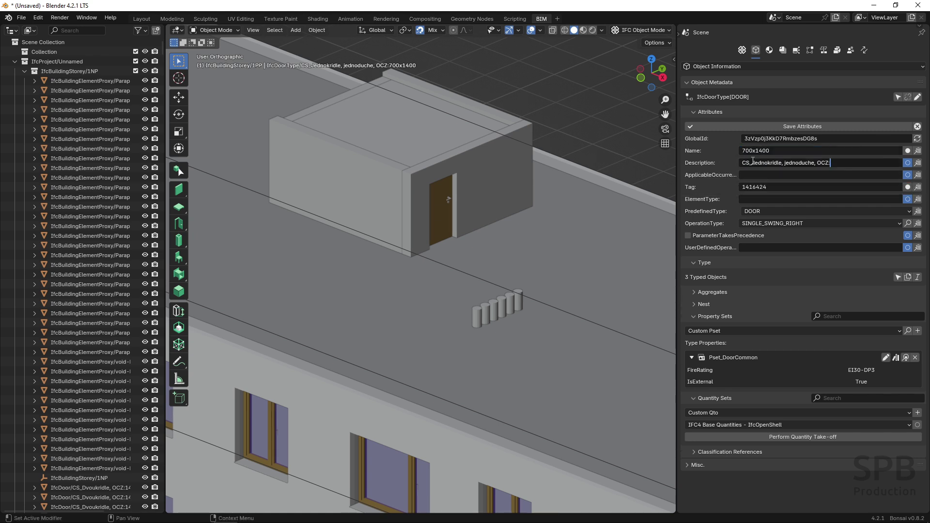
Clear the name of the rooftop door's type and save the type's attributes.
click(770, 150)
key(BackSpace)
click(775, 126)
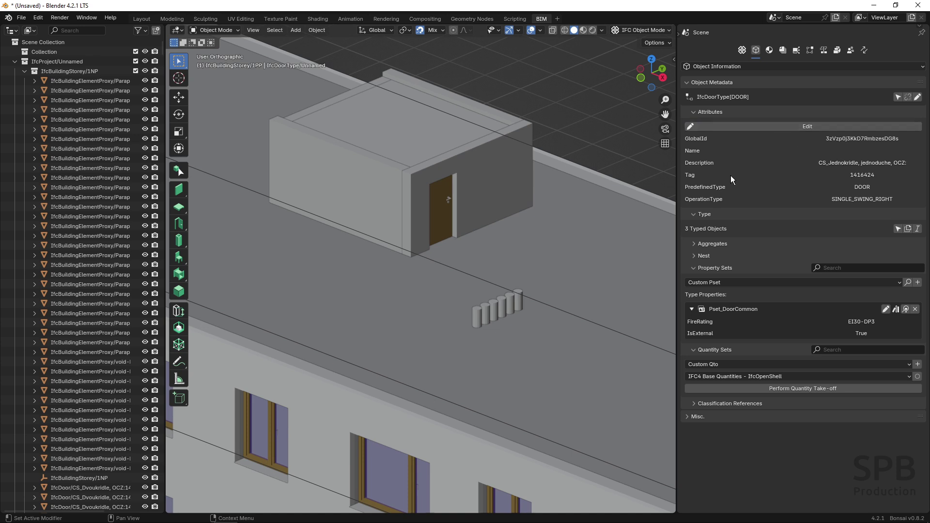
Check the name of the door type, reselect the rooftop door to review its attributes, and deselect it.
click(859, 150)
click(853, 150)
click(446, 205)
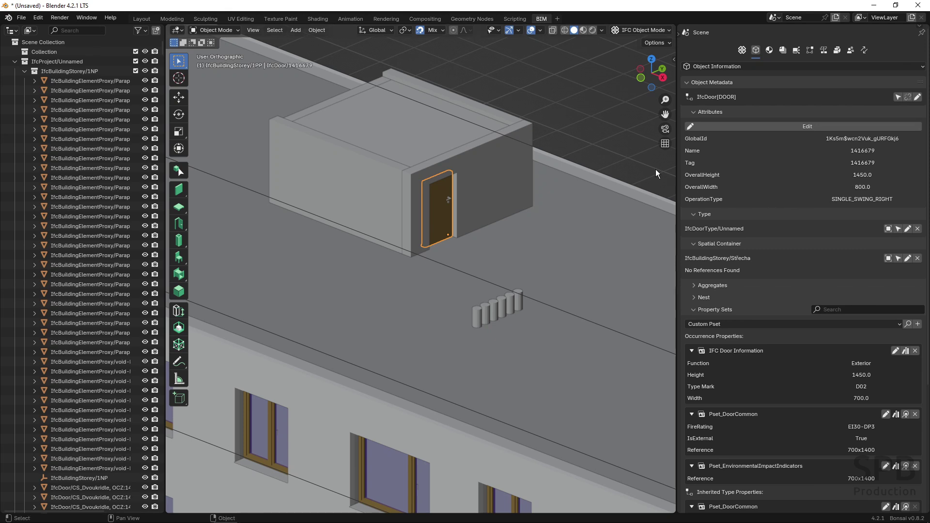
click(785, 162)
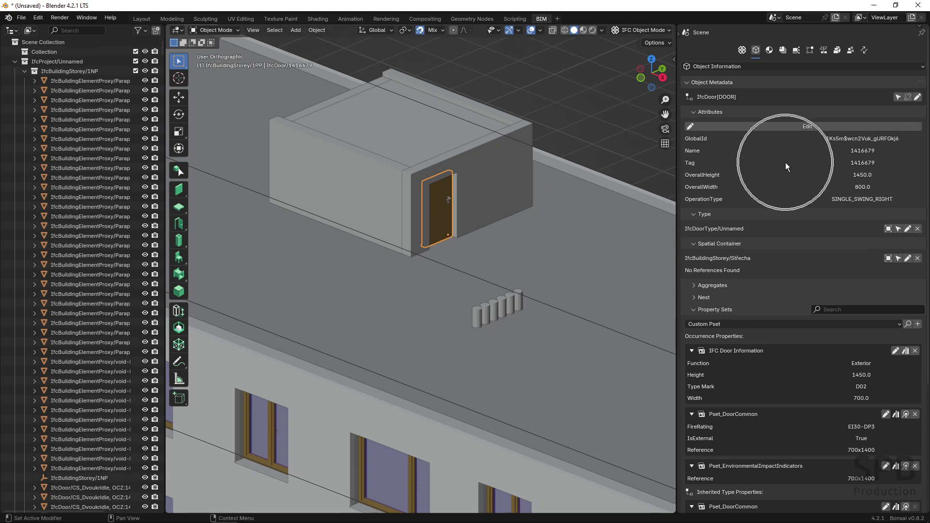
click(617, 147)
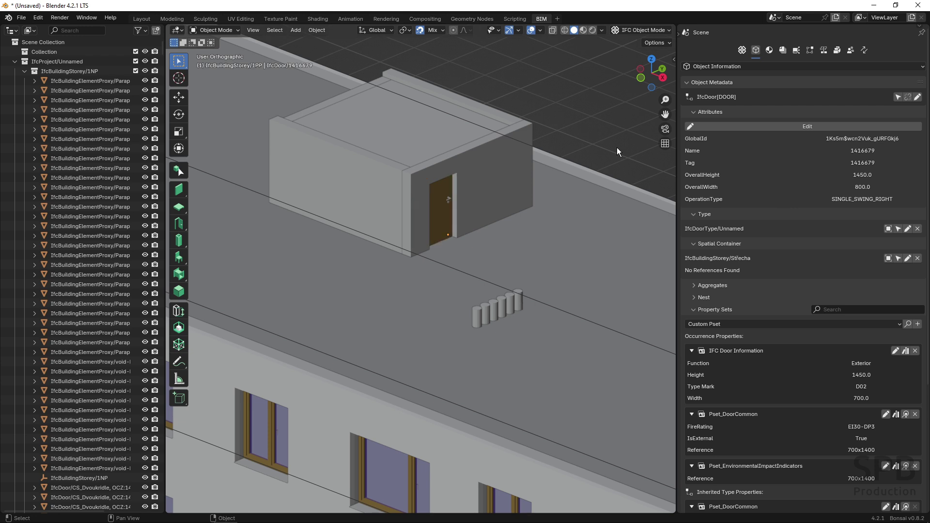